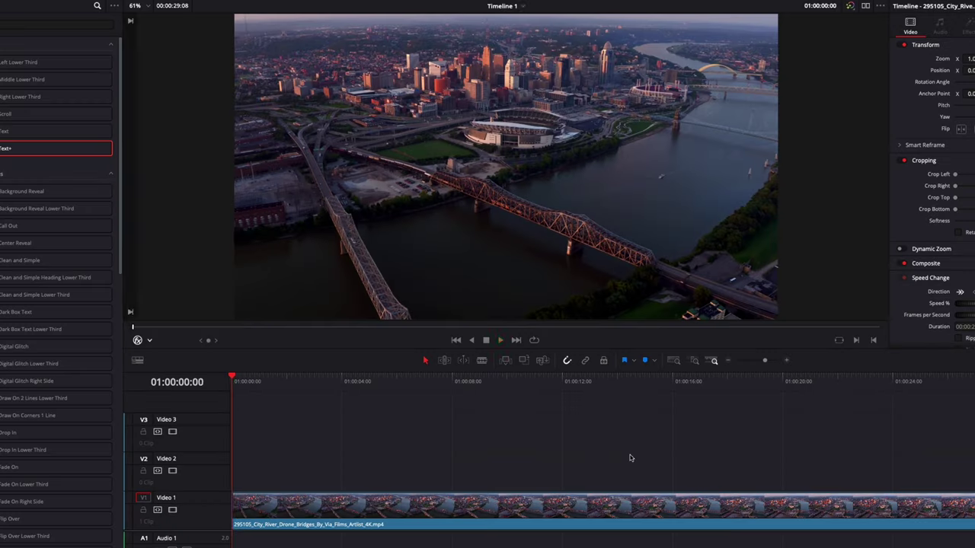
Play through the drone footage of the bridge, then replay it from the beginning
key("space")
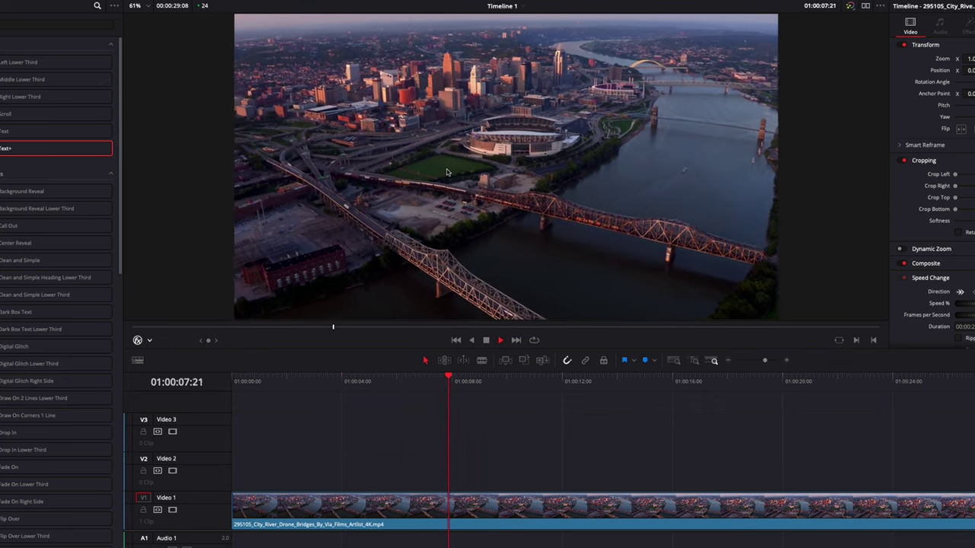
left_click(505, 382)
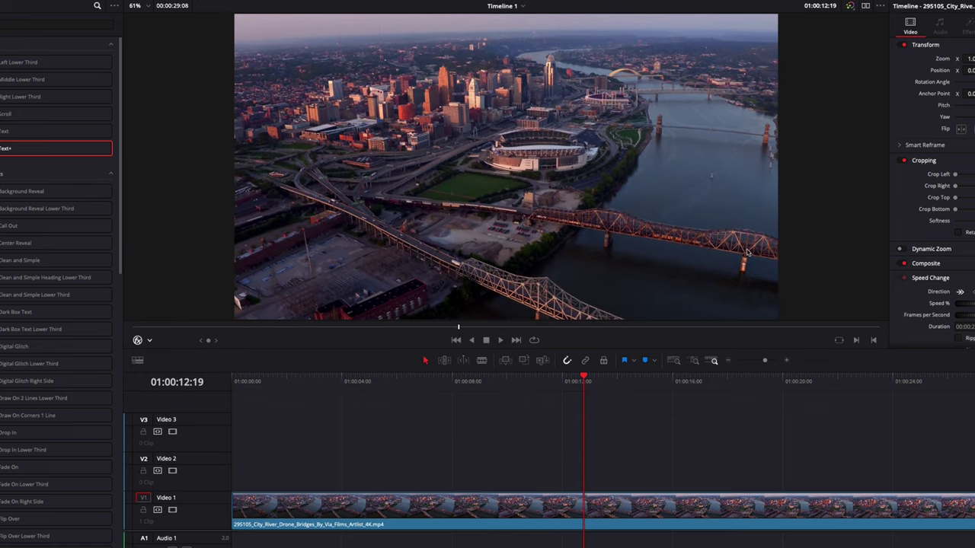
key("Home")
key("space")
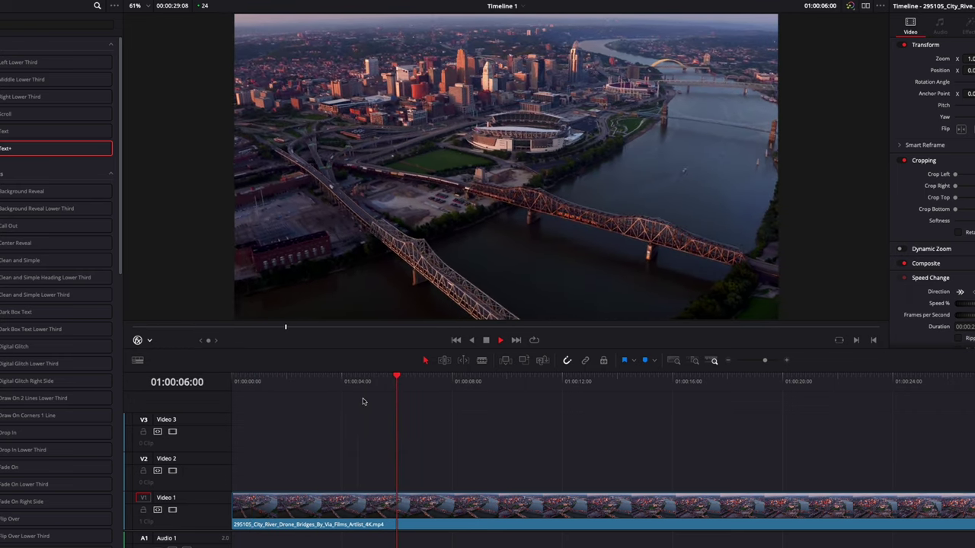
Split the clip at six seconds and delete the part after the cut
left_click_drag(328, 388, 406, 421)
key("ctrl+b")
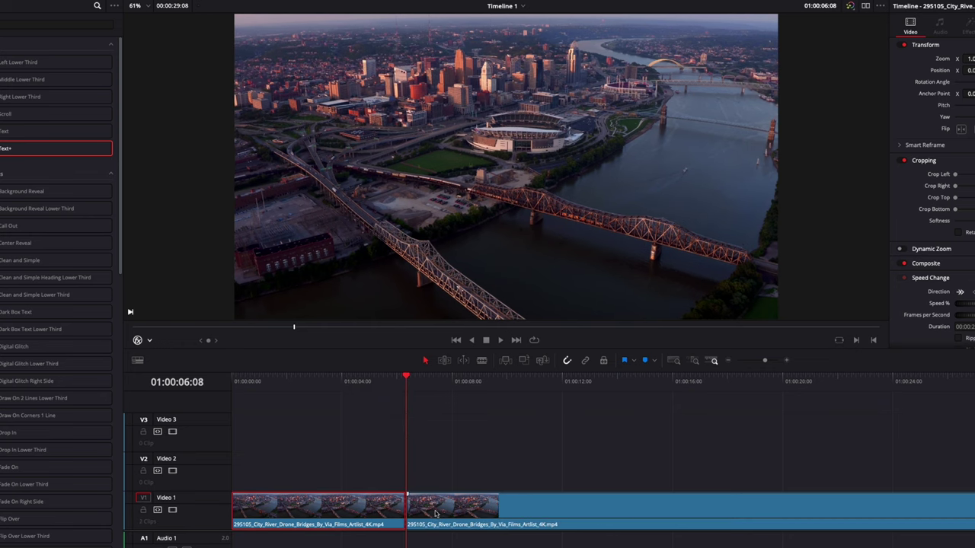
left_click(433, 511)
key("Delete")
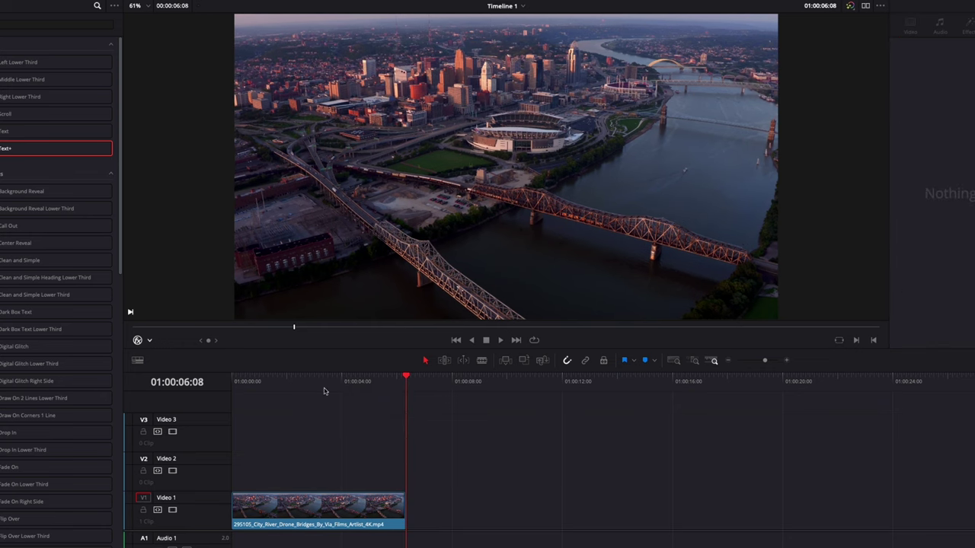
Turn the shortened six-second clip into a new Fusion clip
mouse_move(324, 390)
left_mouse_down()
mouse_move(289, 390)
mouse_move(326, 391)
left_mouse_up()
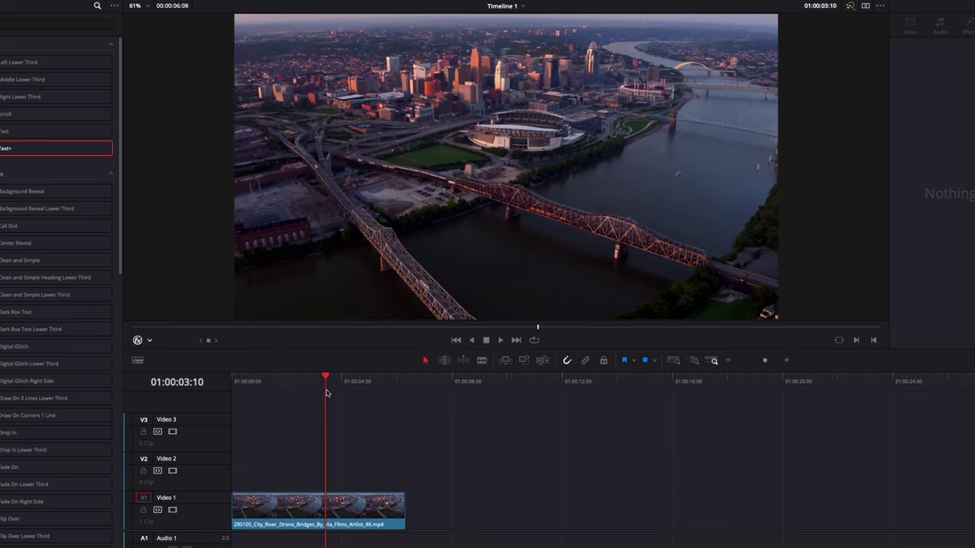
right_click(326, 522)
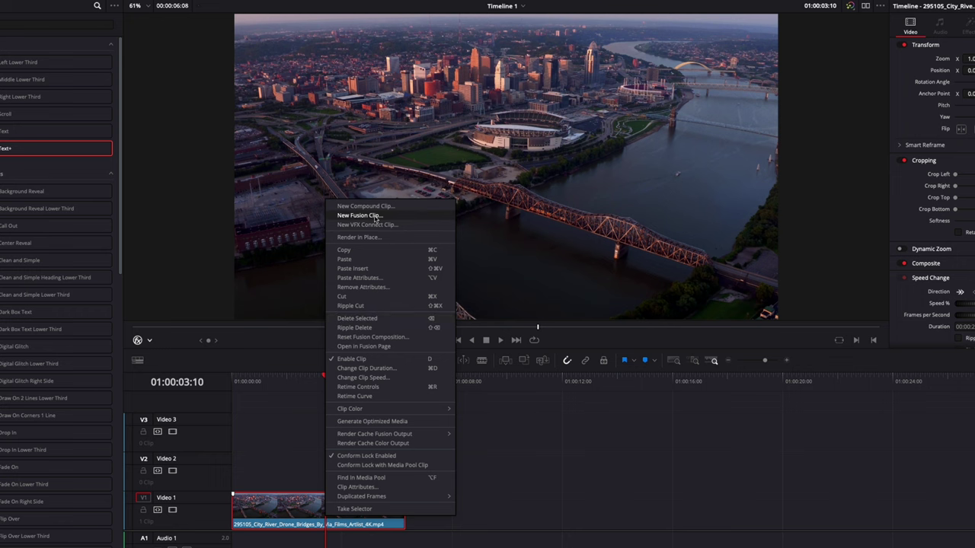
left_click(375, 216)
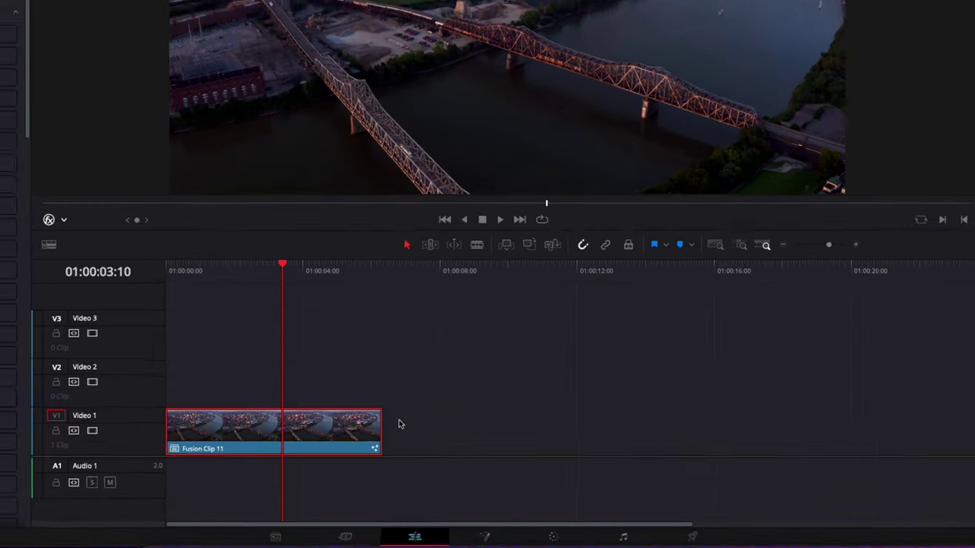
left_click(486, 537)
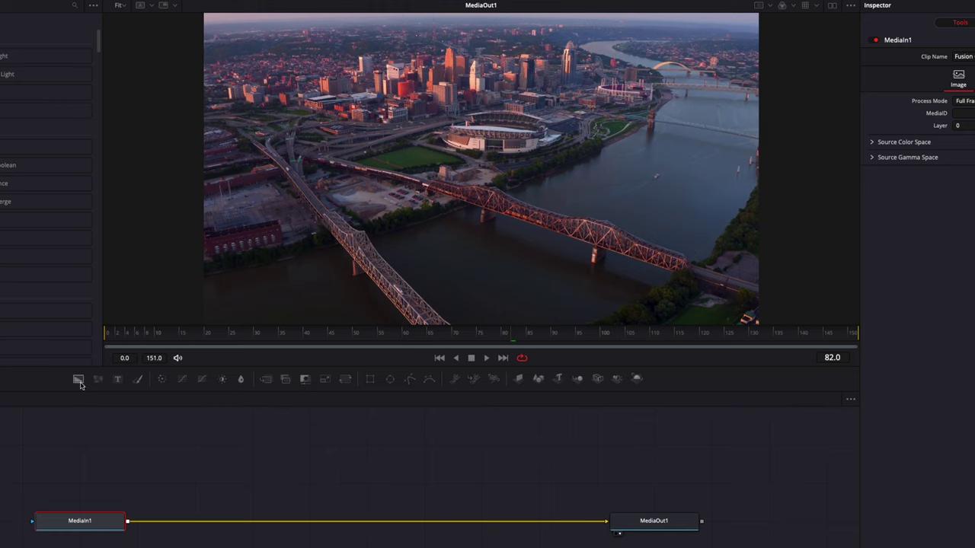
Drop a Background node onto the MediaIn link to create Merge2, then attach a Mask Paint node to Background1
left_click_drag(78, 378, 127, 524)
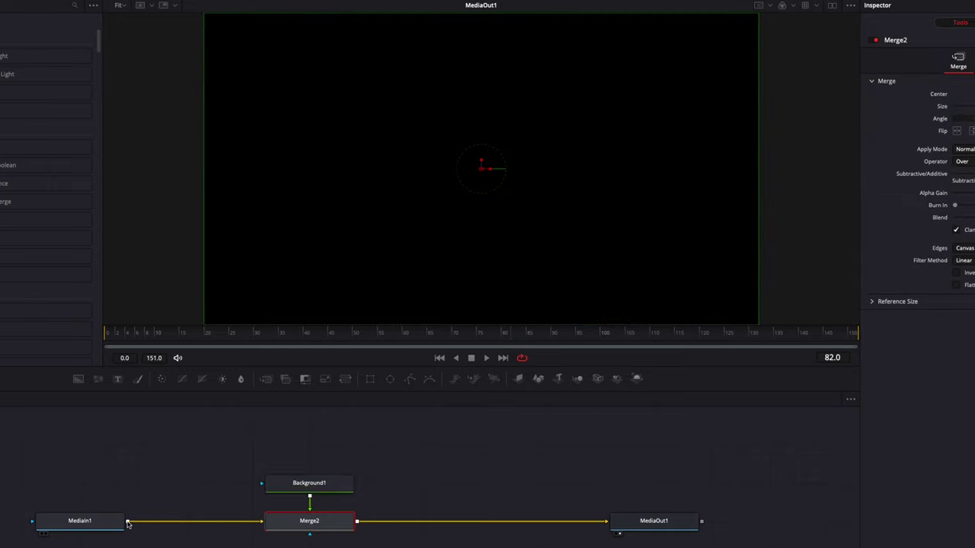
left_click(295, 485)
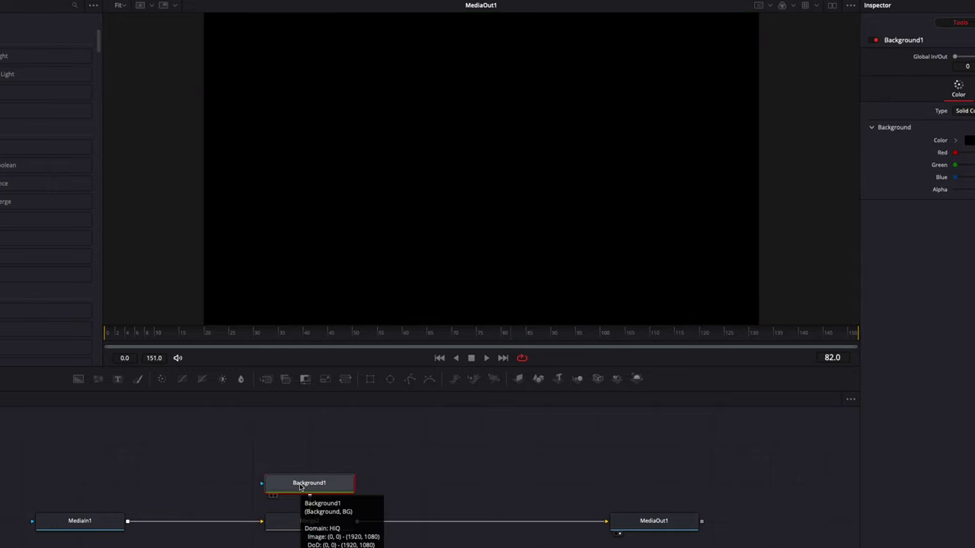
key("shift+space")
type("soft")
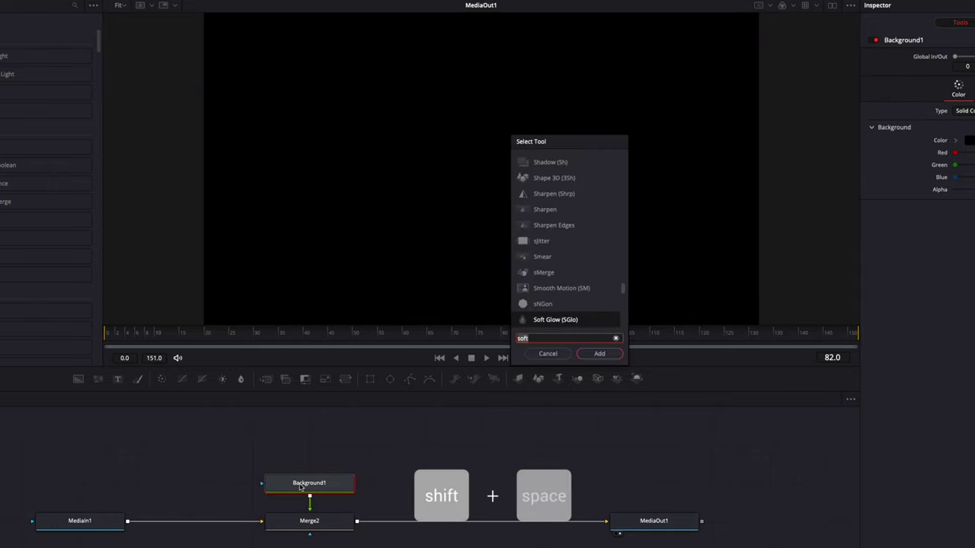
key("BackSpace")
key("BackSpace")
key("BackSpace")
key("BackSpace")
type("mas")
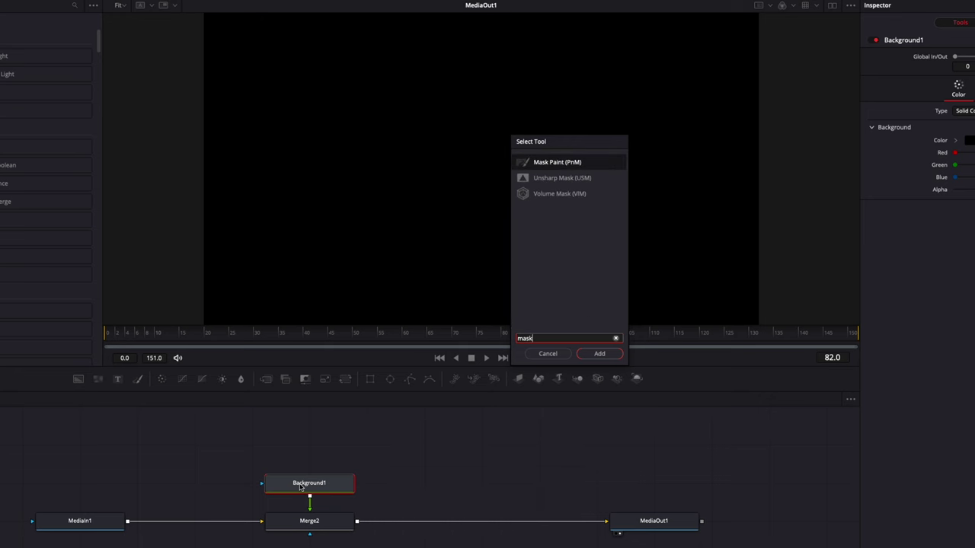
type("k")
key("Return")
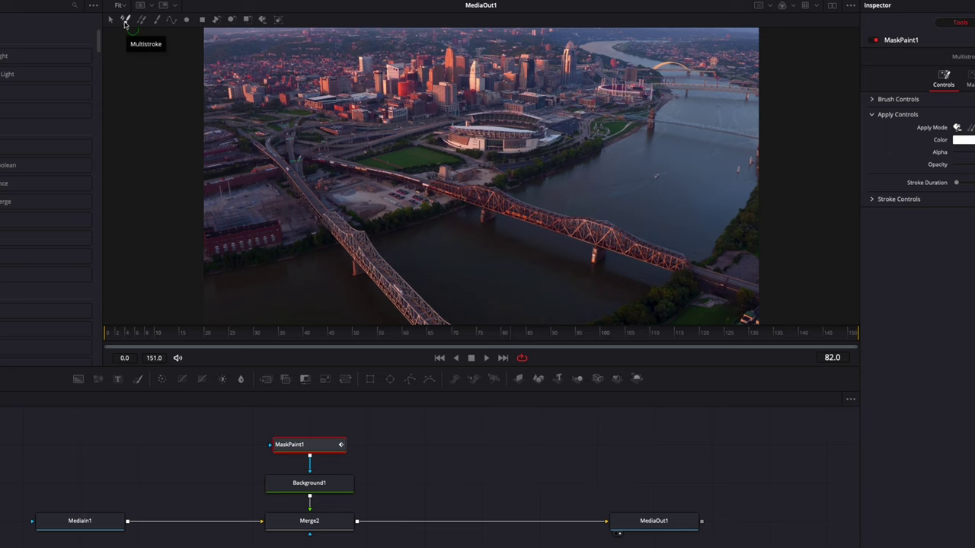
Draw a three-point polyline stroke from the bridge's lower-right end to the frame's left edge
left_click(169, 23)
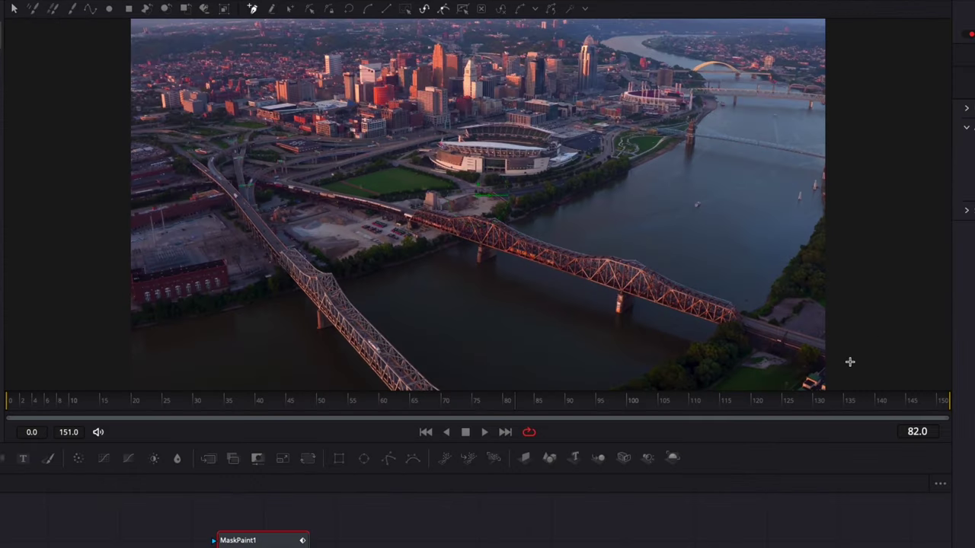
left_click(850, 361)
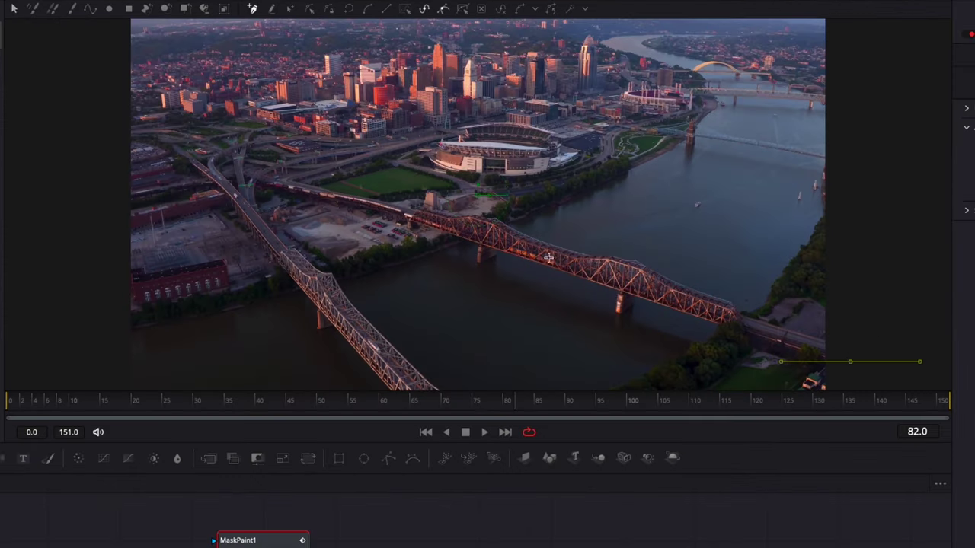
left_click(401, 213)
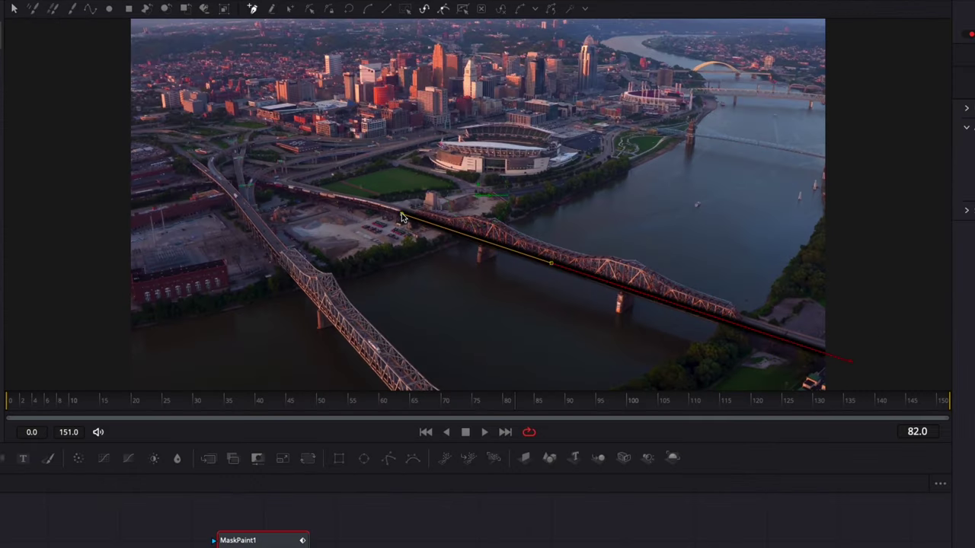
left_click(108, 188)
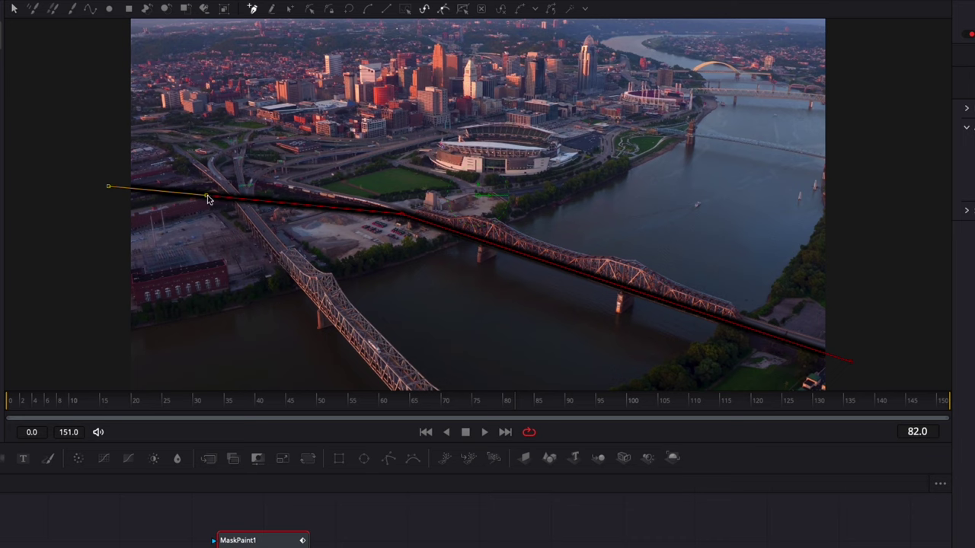
Bend the curve with Bezier handles to follow the bridge, then delete the middle point
left_click_drag(207, 195, 247, 157)
left_click(401, 214)
left_click_drag(551, 263, 505, 258)
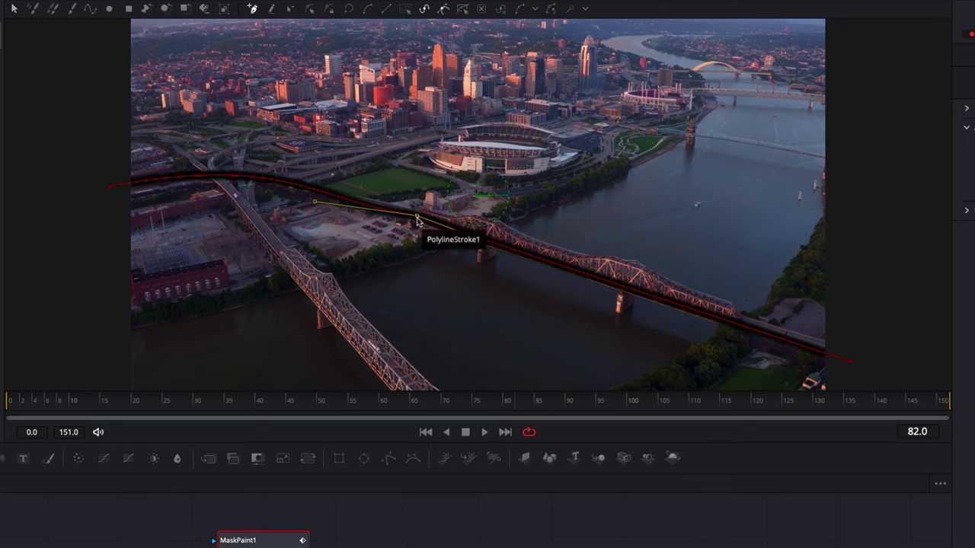
left_click(417, 218)
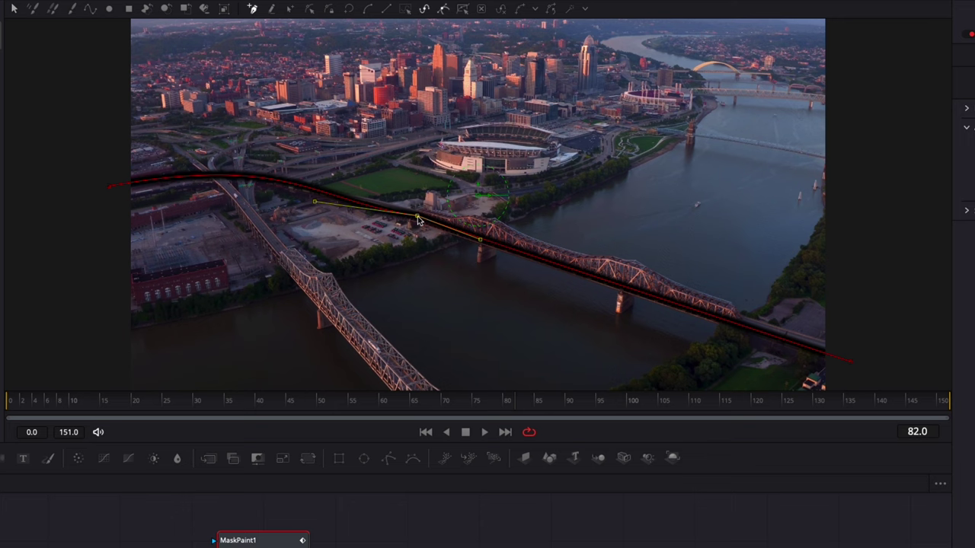
key("Delete")
Insert a new point onto the bridge deck and reshape the curve along the bridge
left_click(290, 9)
left_click(436, 175)
left_click_drag(437, 175, 381, 211)
left_click_drag(579, 242, 545, 244)
left_click(557, 359)
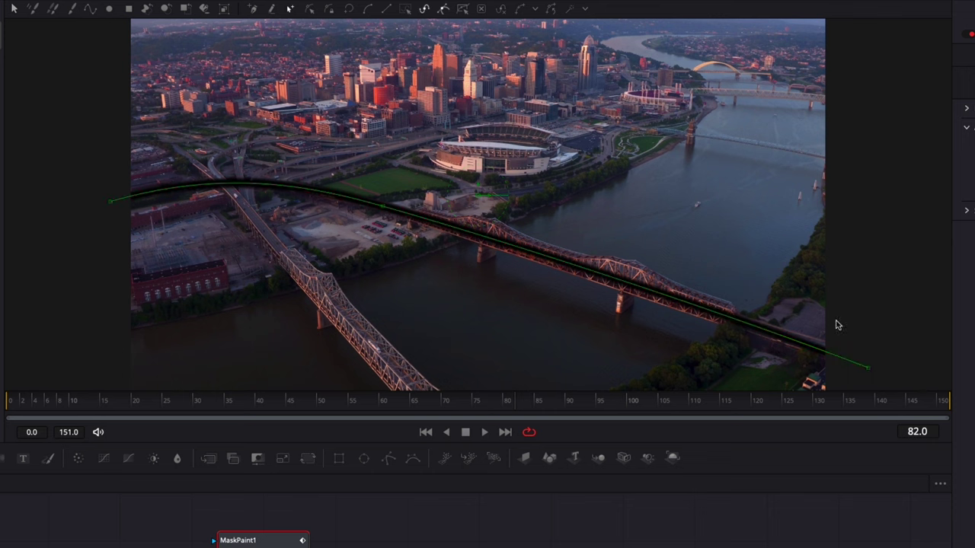
left_click(110, 203)
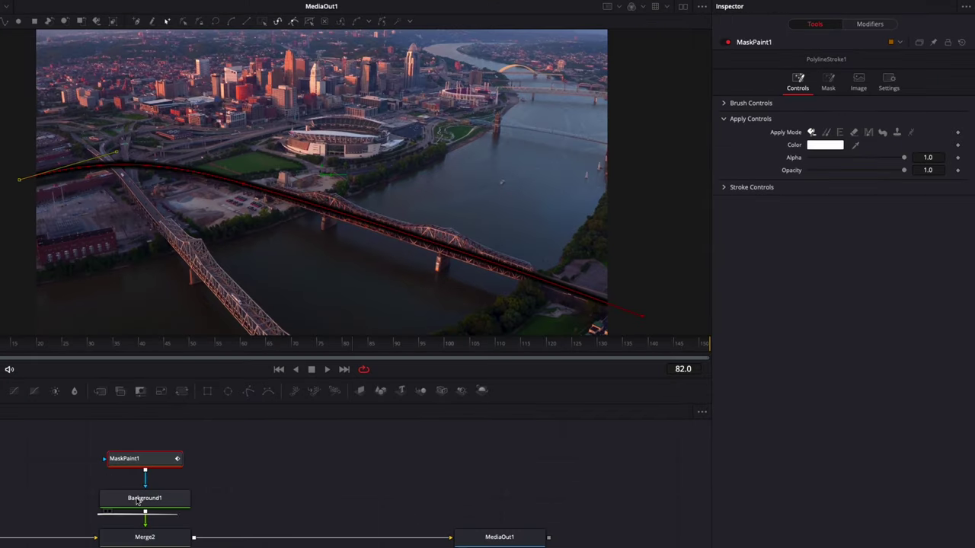
Give Background1 a gradient fill from purple to red, then move it up with MaskPaint1
left_click(339, 400)
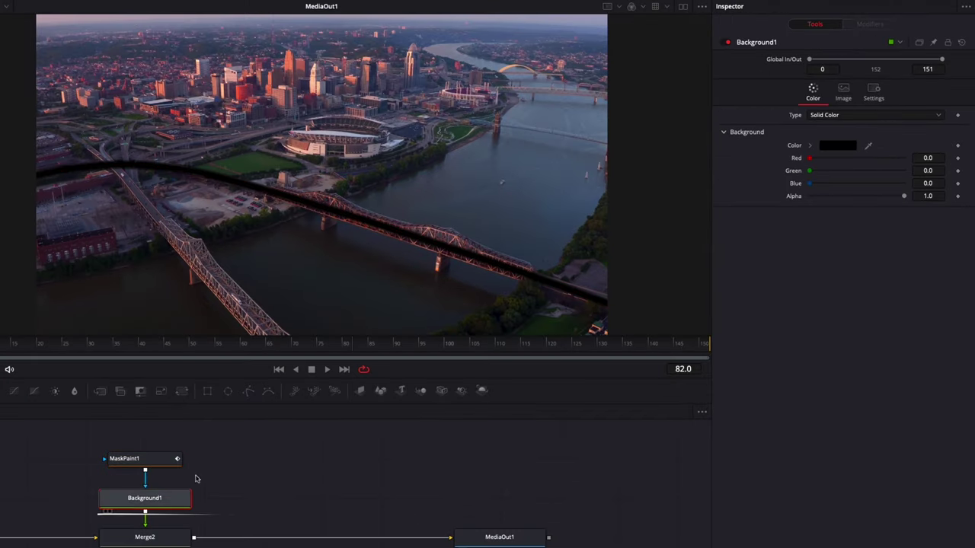
left_click(855, 115)
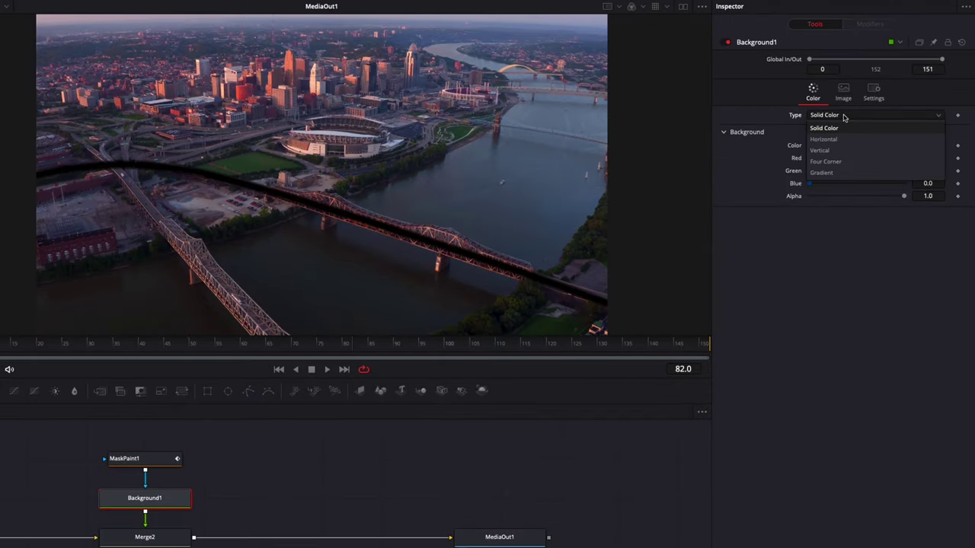
left_click(835, 173)
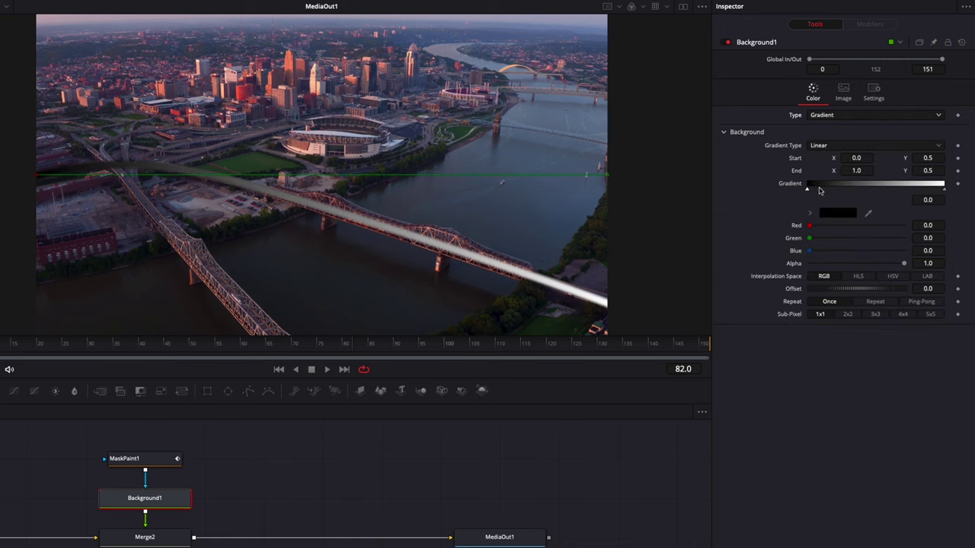
left_click(829, 216)
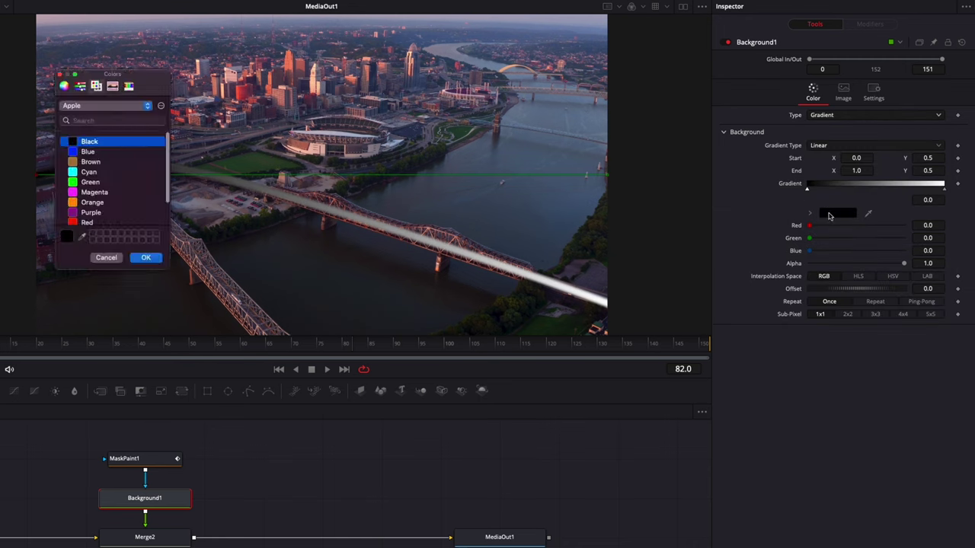
left_click(74, 215)
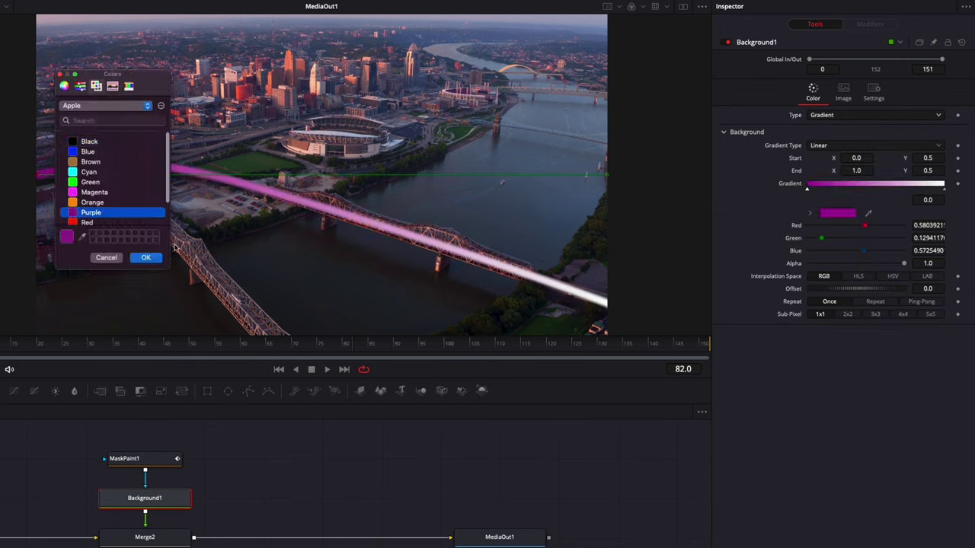
left_click(147, 258)
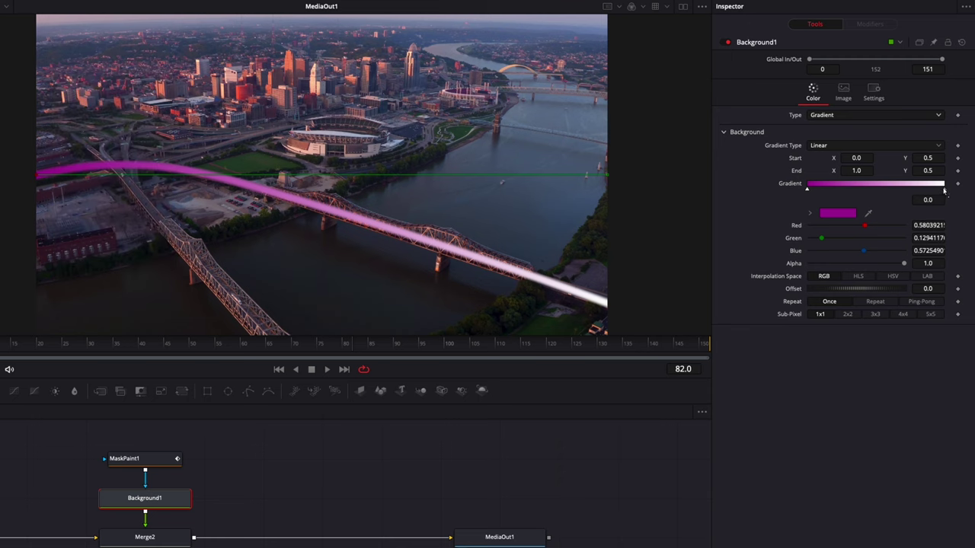
left_click(944, 191)
left_click(839, 215)
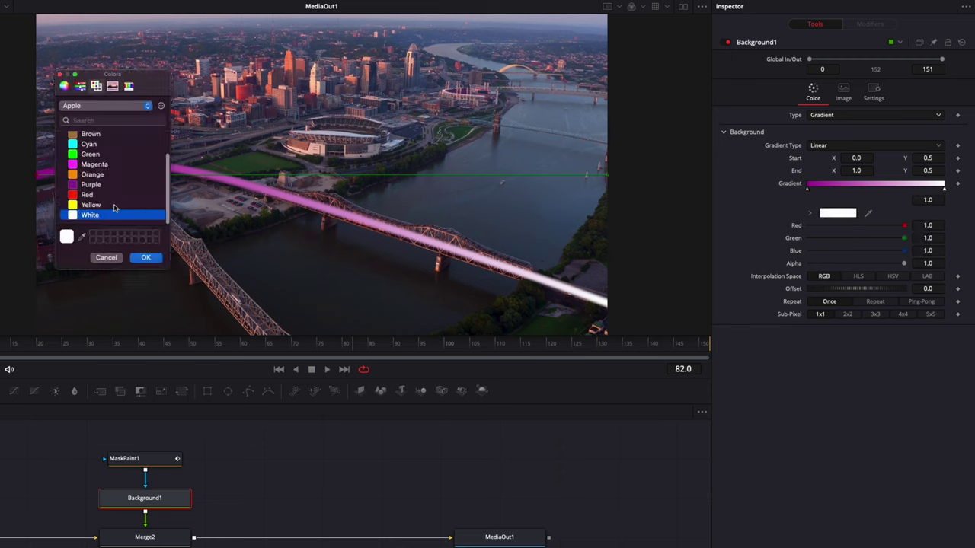
left_click(80, 196)
left_click(146, 257)
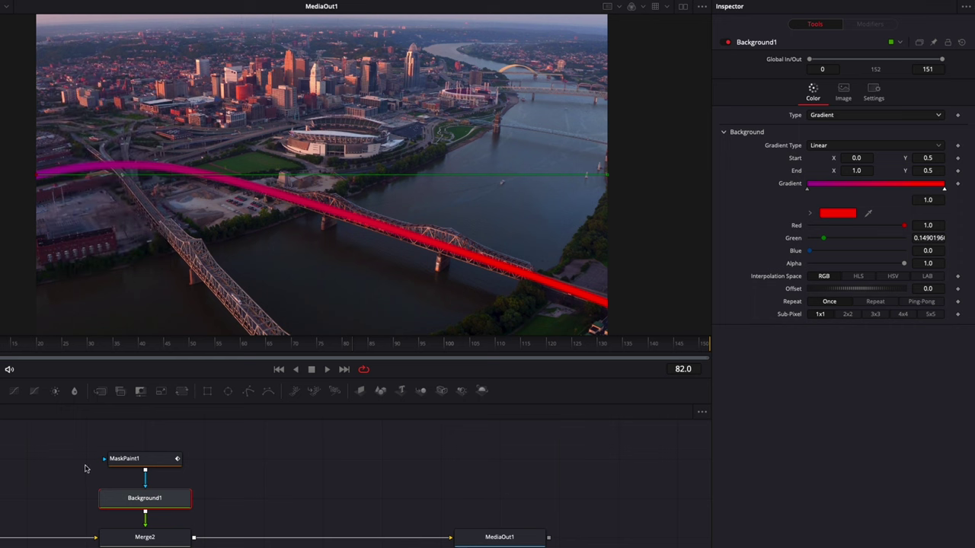
left_click_drag(82, 456, 170, 479)
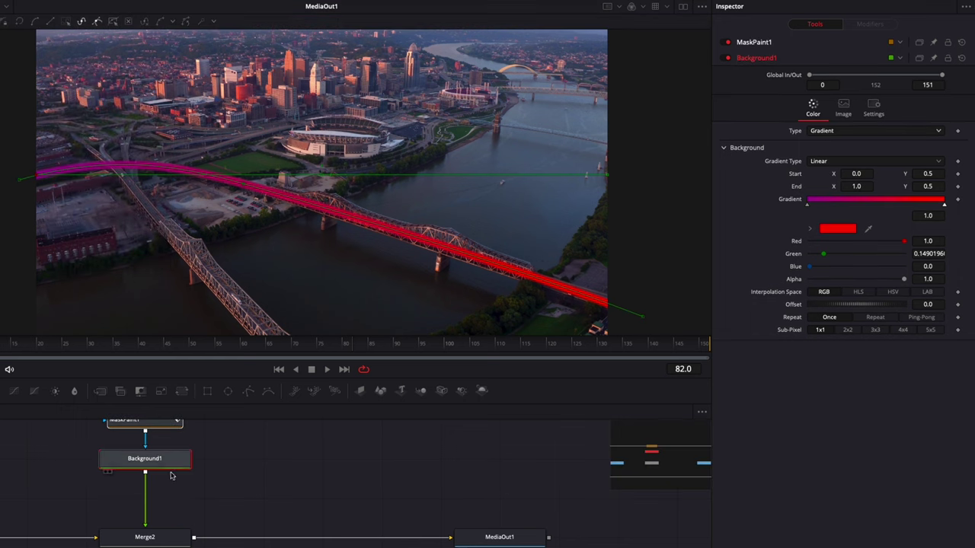
left_click(177, 480)
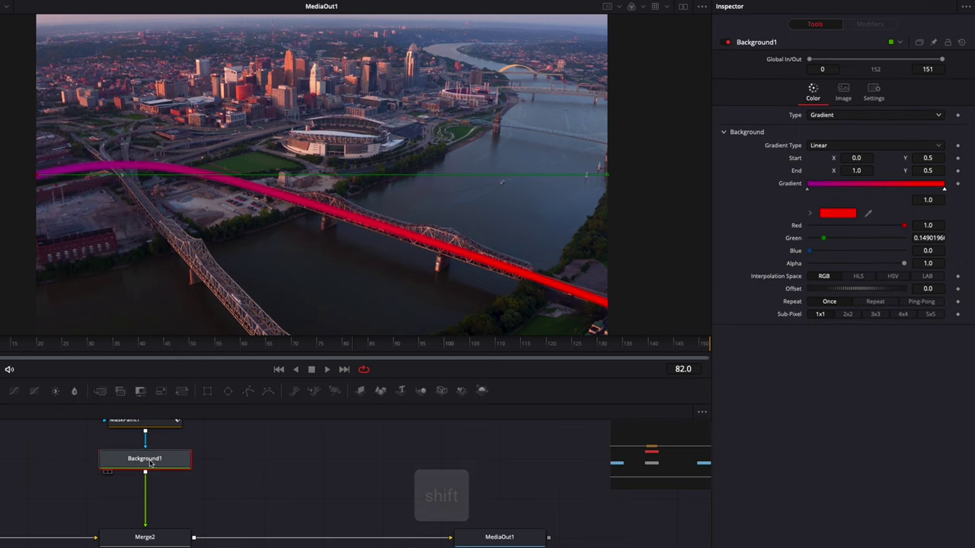
Add a Soft Glow node after Background1 using the 'soft' tool search
key("shift+space")
type("mask")
key("BackSpace")
key("BackSpace")
key("BackSpace")
key("BackSpace")
type("soft")
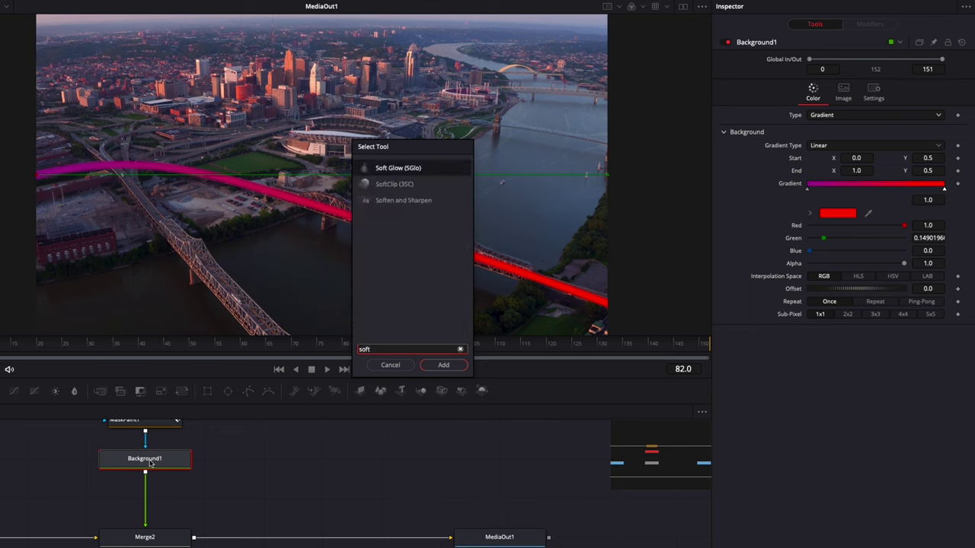
key("Return")
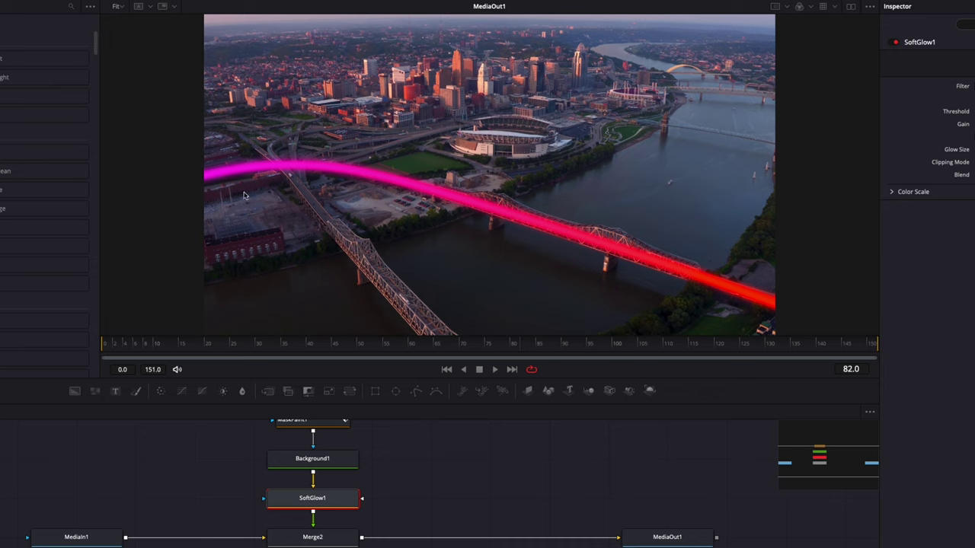
scroll(414, 492, "up", 2)
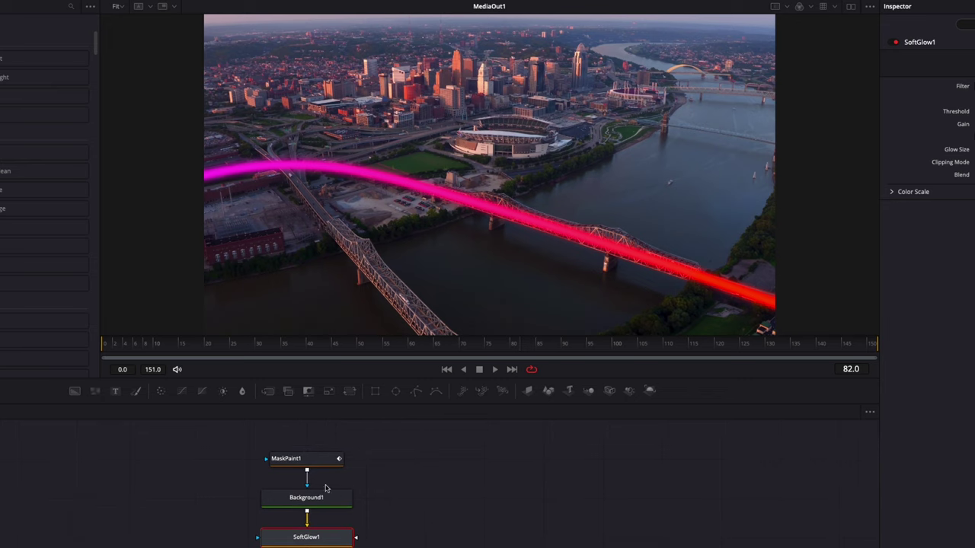
Box-select all MaskPaint1 stroke points and choose Publish to Tracker, creating Tracker1
left_click(303, 460)
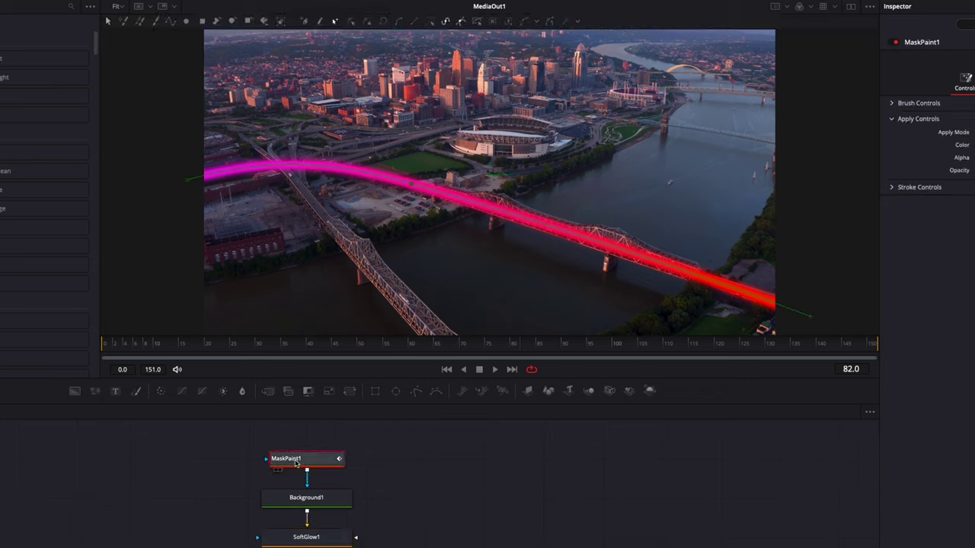
left_click(336, 23)
mouse_move(138, 119)
left_mouse_down()
mouse_move(207, 148)
mouse_move(878, 312)
mouse_move(877, 338)
left_mouse_up()
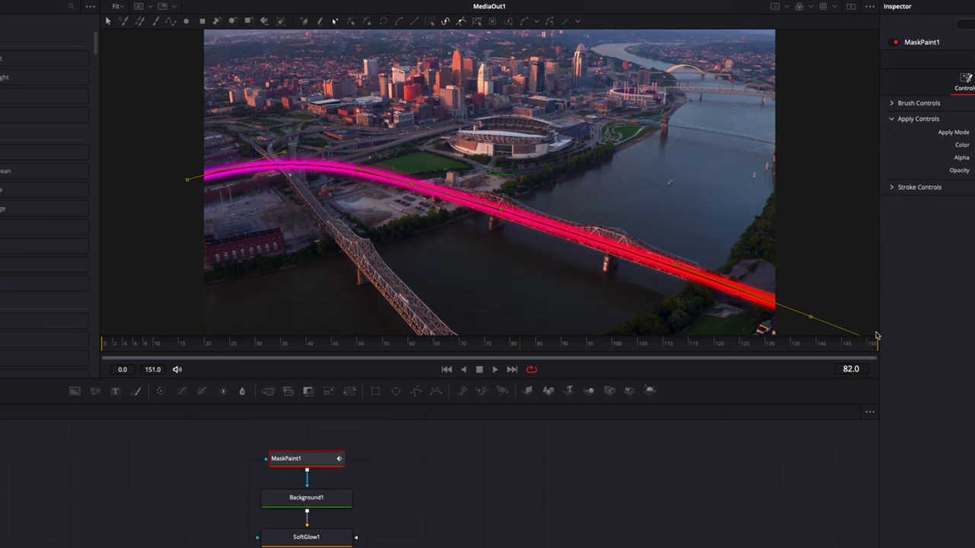
left_click(533, 22)
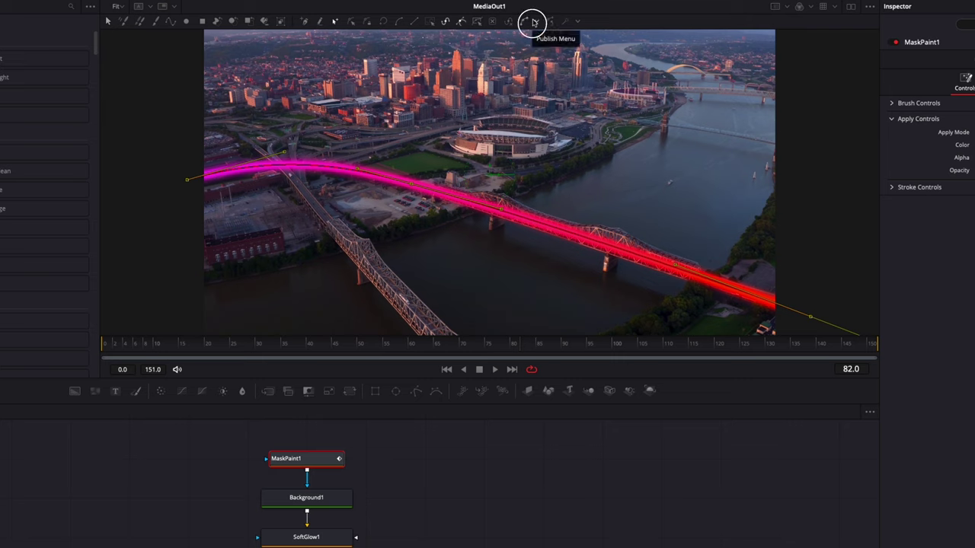
left_click(533, 22)
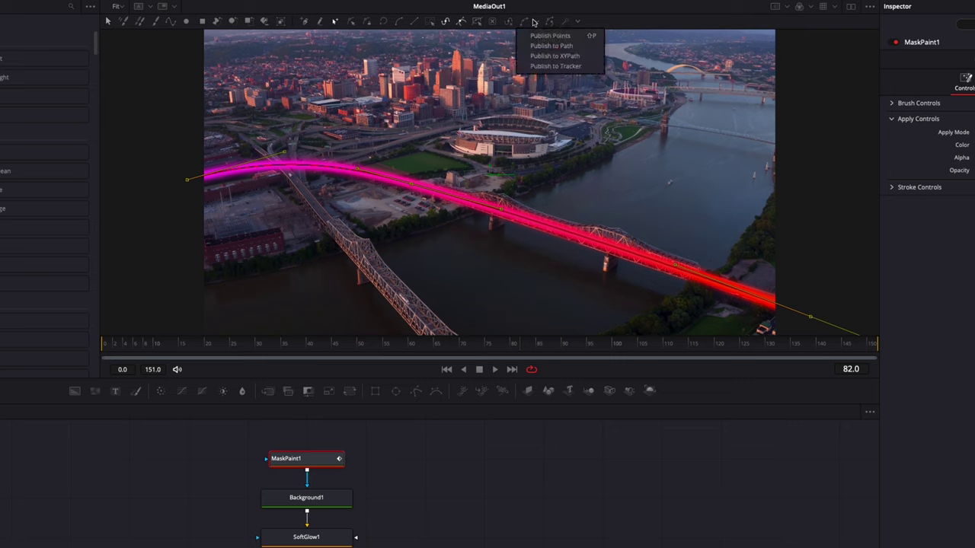
left_click(553, 66)
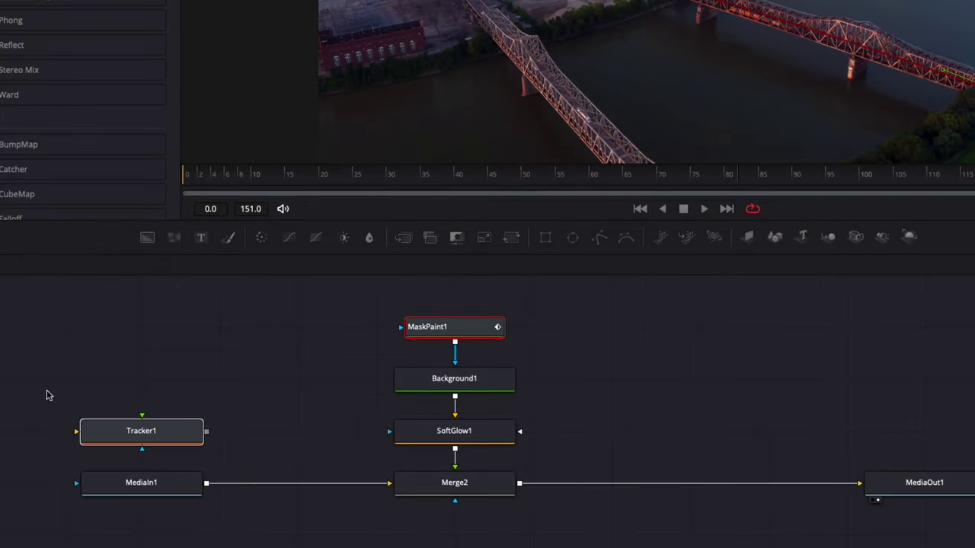
Drop Tracker1 into the link between MediaIn1 and Merge2 in the main chain
left_click_drag(42, 387, 239, 443)
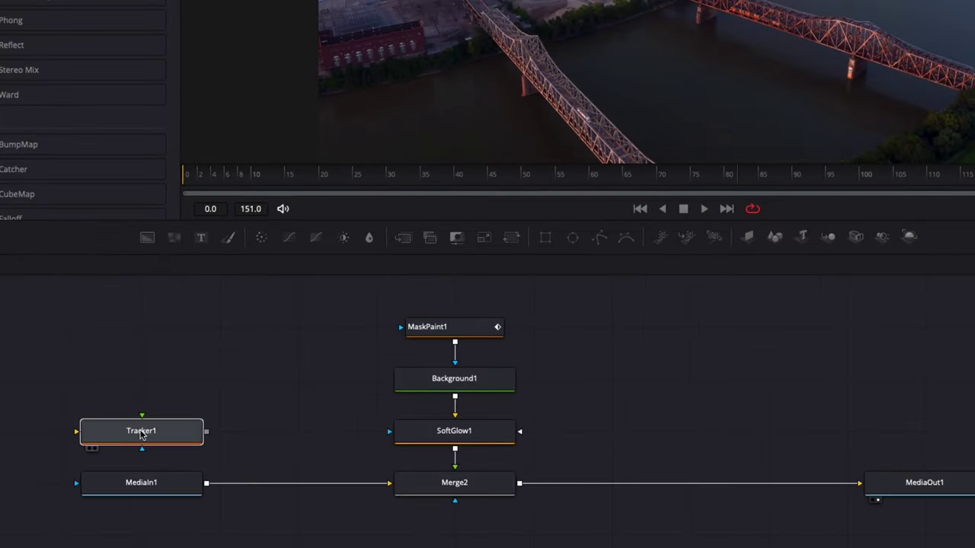
left_click_drag(141, 435, 261, 422)
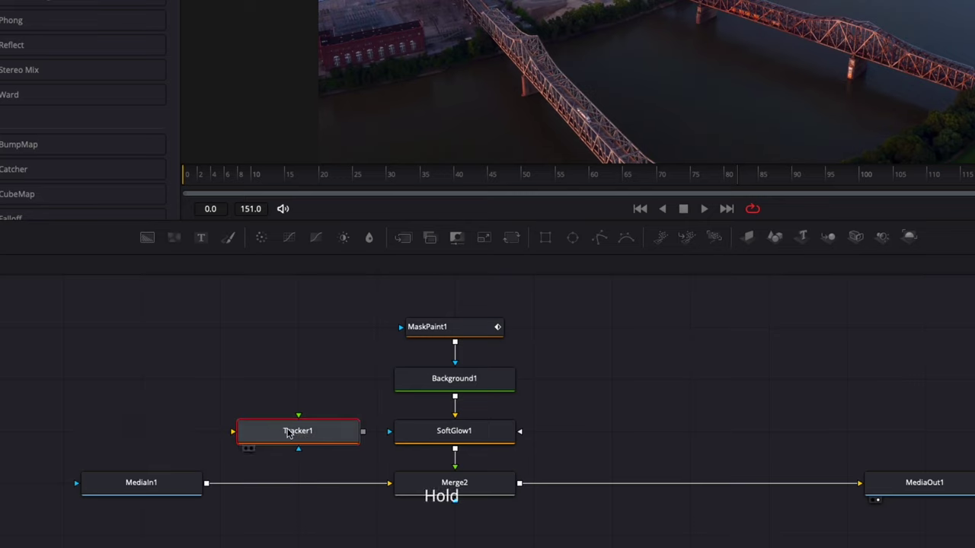
left_click_drag(289, 433, 296, 488)
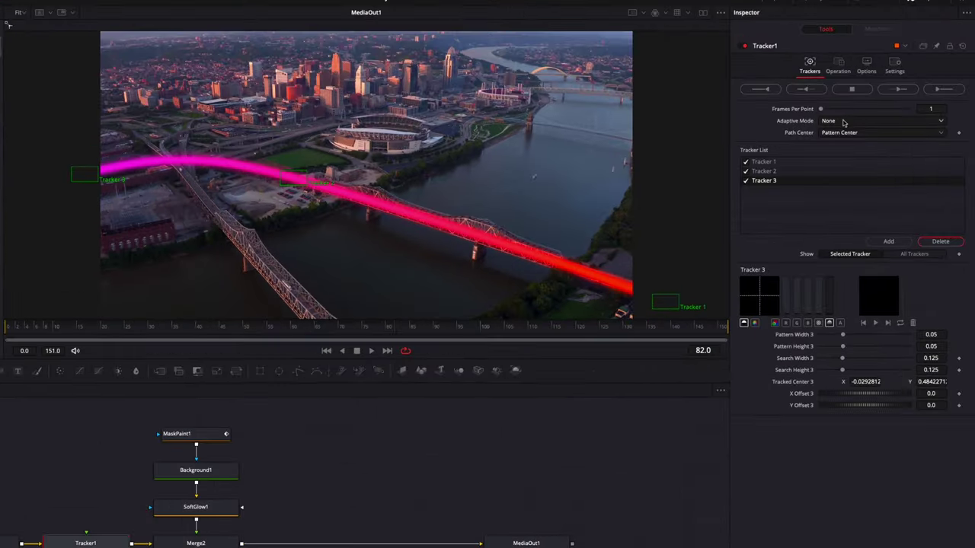
Set Tracker1's adaptive mode to Best match, track forward over frames 82–151, then return to frame 81
left_click(843, 122)
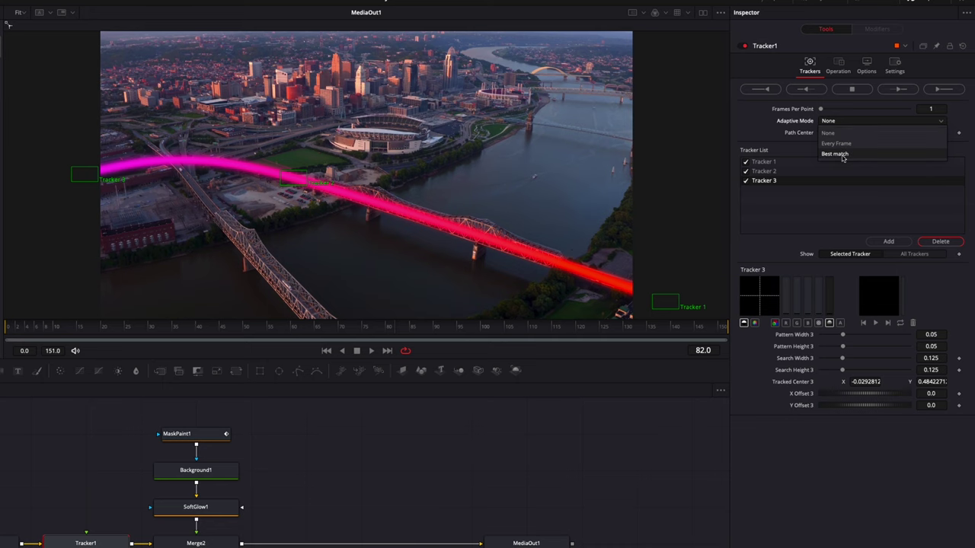
left_click(837, 155)
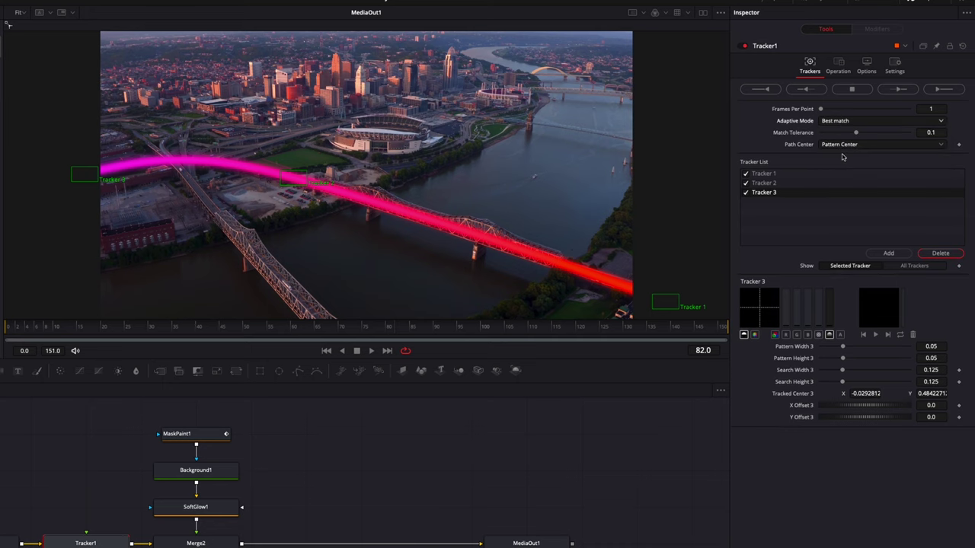
left_click(903, 91)
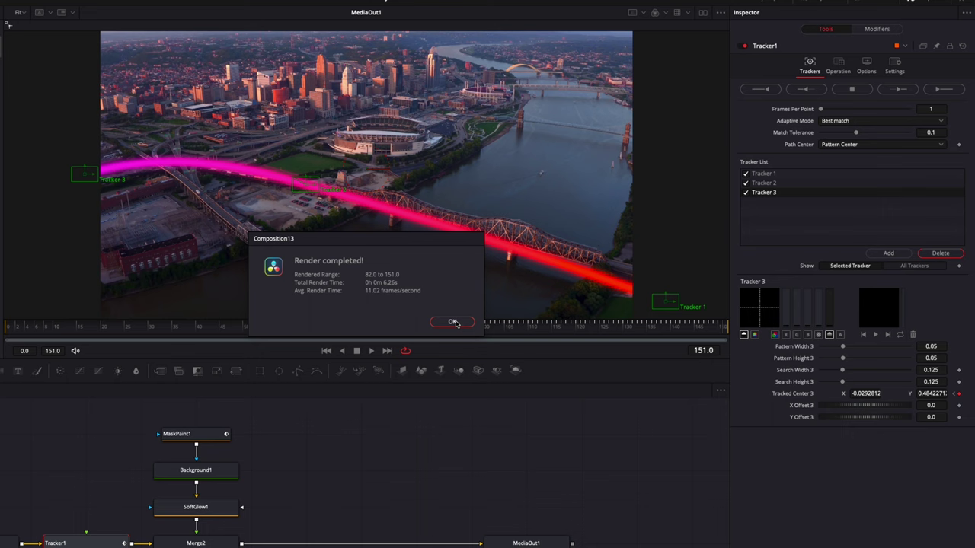
left_click(452, 322)
left_click(392, 335)
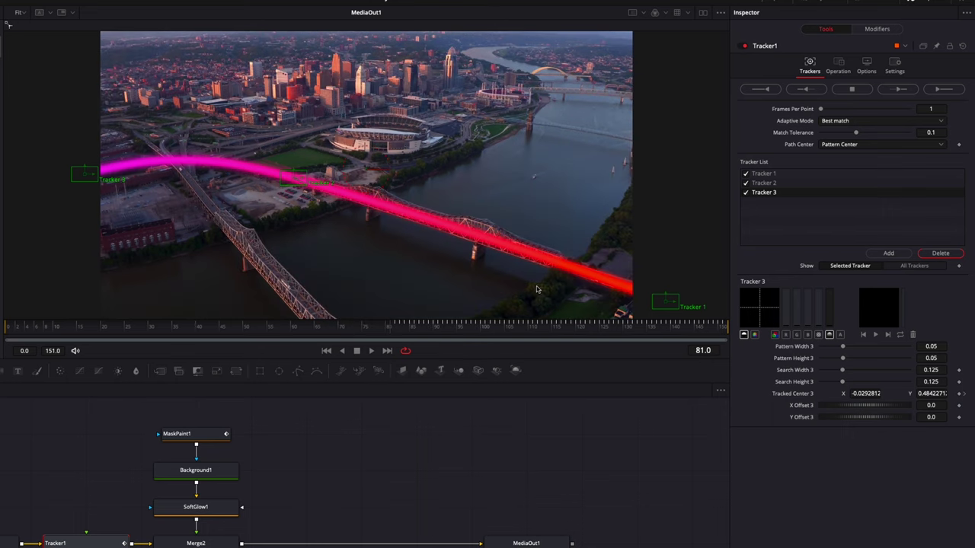
Track the points backward to the clip start, review the line, and return to frame 0
left_click(804, 90)
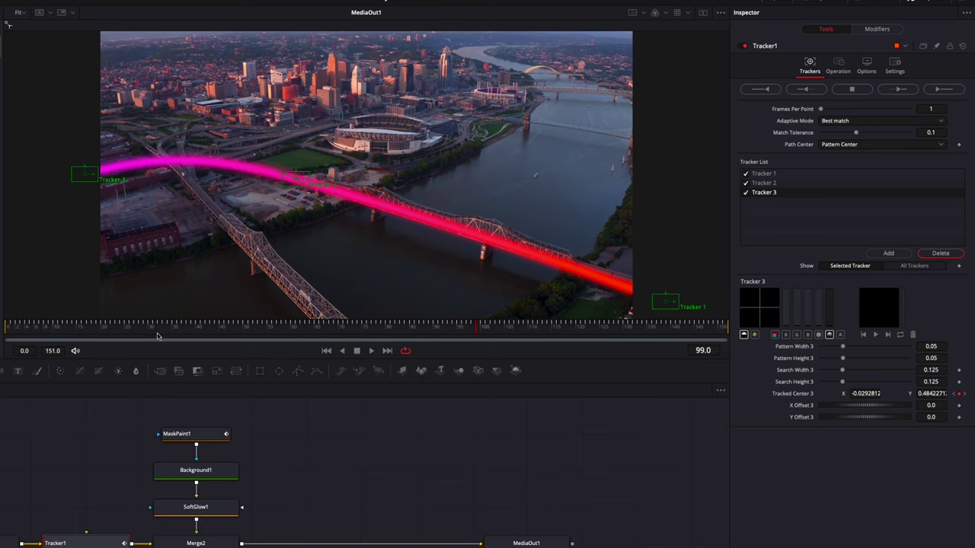
left_click_drag(155, 329, 605, 329)
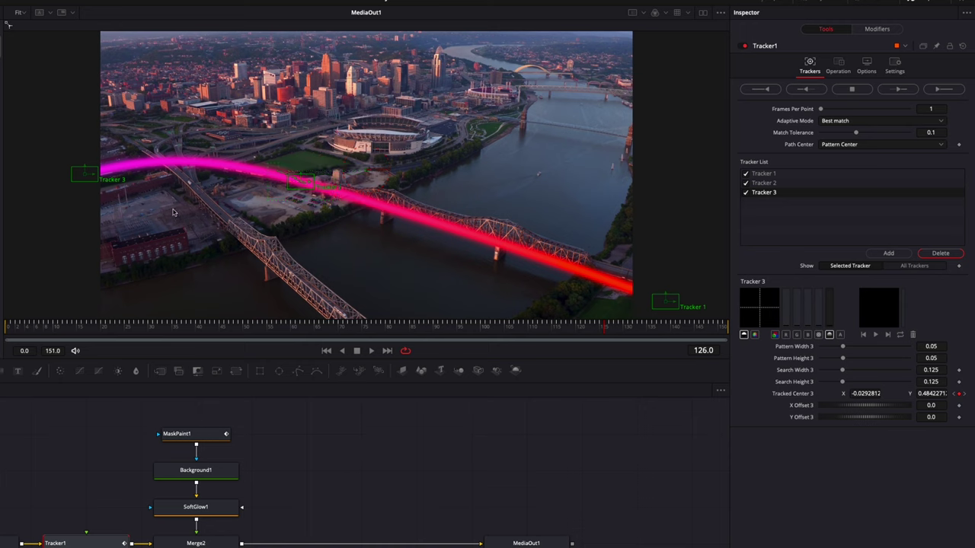
mouse_move(100, 192)
left_click(6, 327)
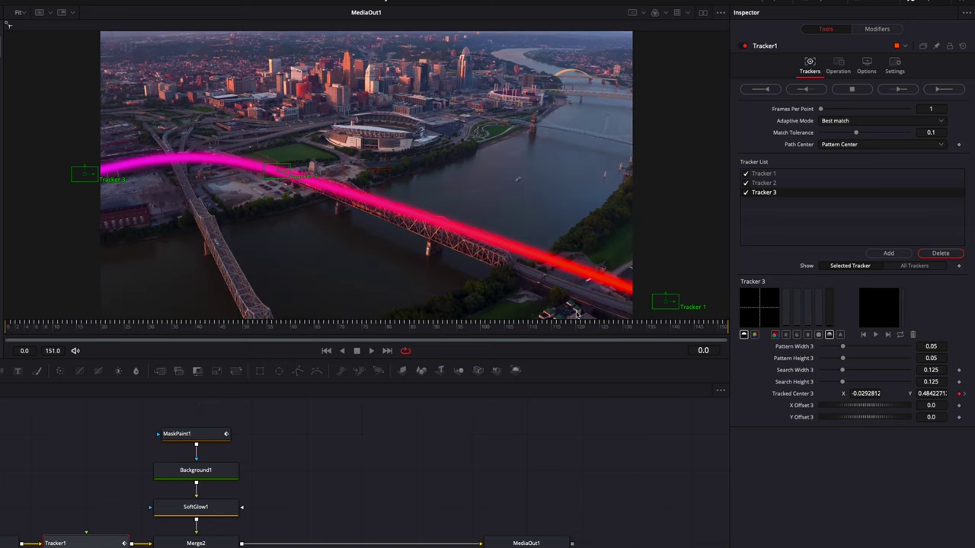
scroll(550, 295, "down", 1)
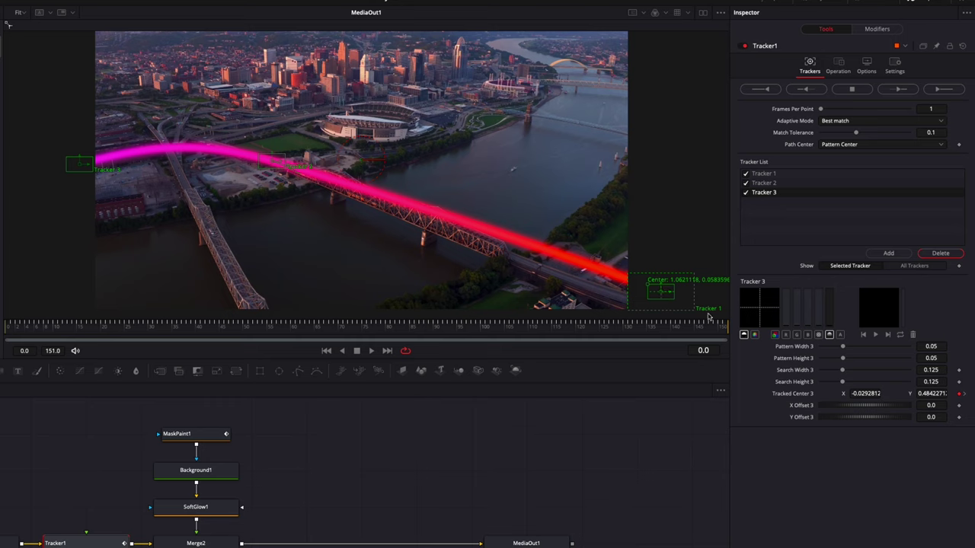
Reset Tracker 1, keyframe it, and place it at the bridge's lower-right edge on frame 0
left_click(765, 174)
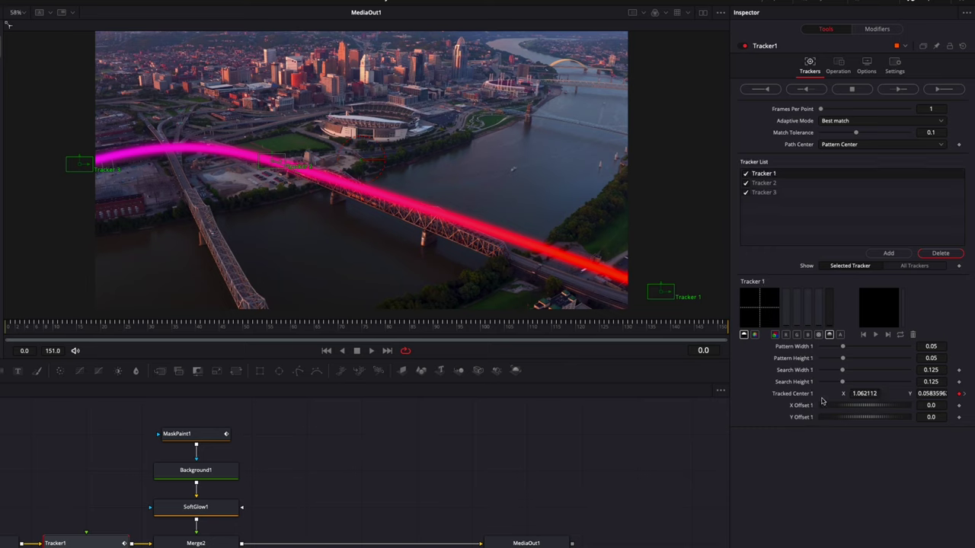
key("ctrl+z")
left_click(958, 394)
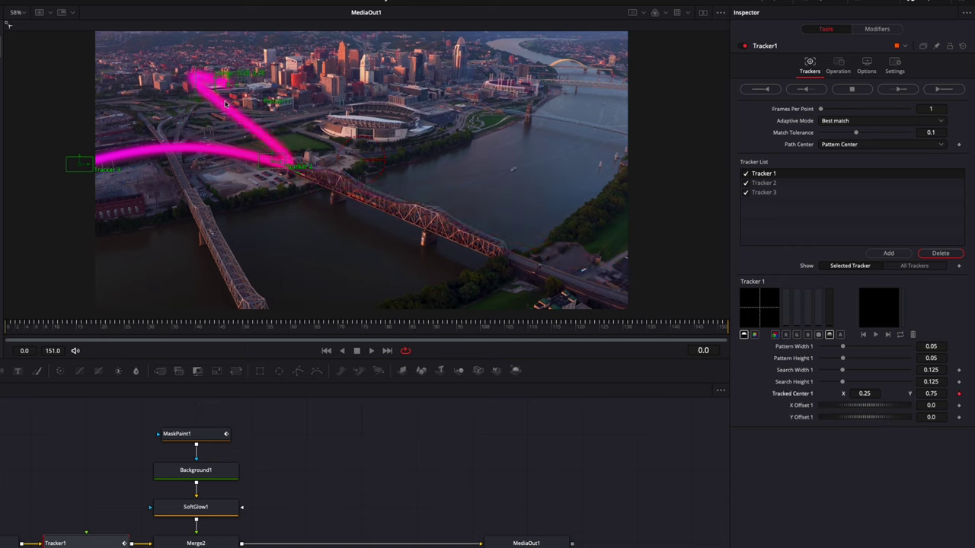
left_click_drag(227, 101, 659, 310)
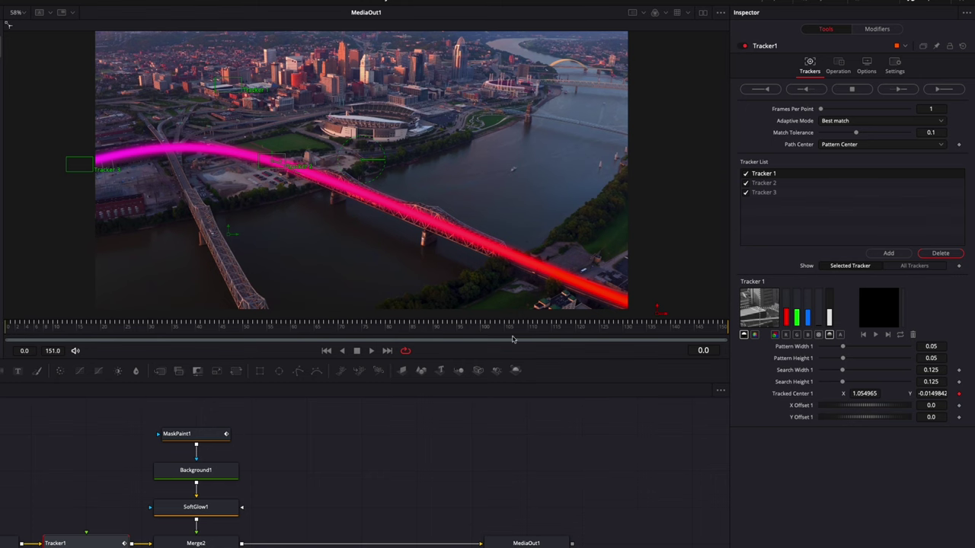
On frame 151, raise the line's right end onto the bridge, then preview the middle frames
left_click(714, 331)
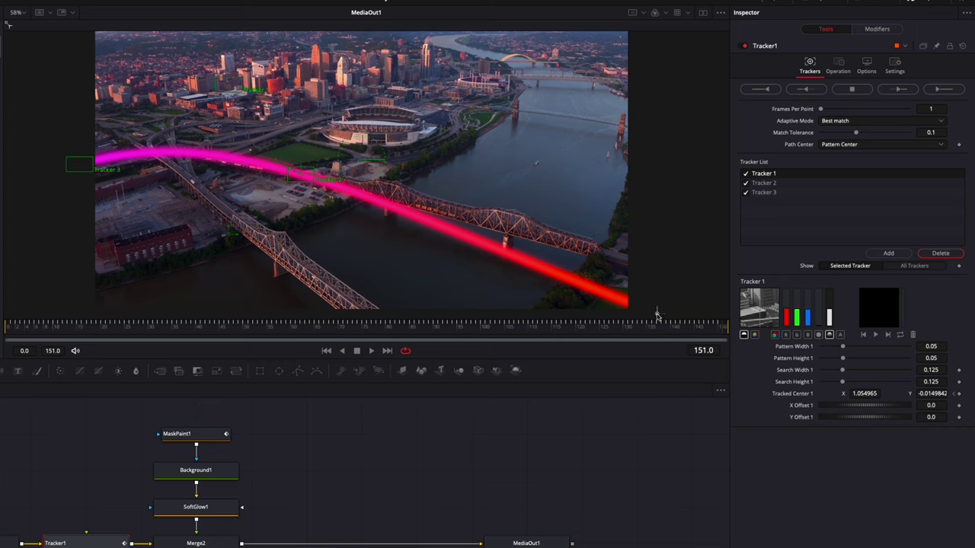
left_click_drag(657, 315, 667, 274)
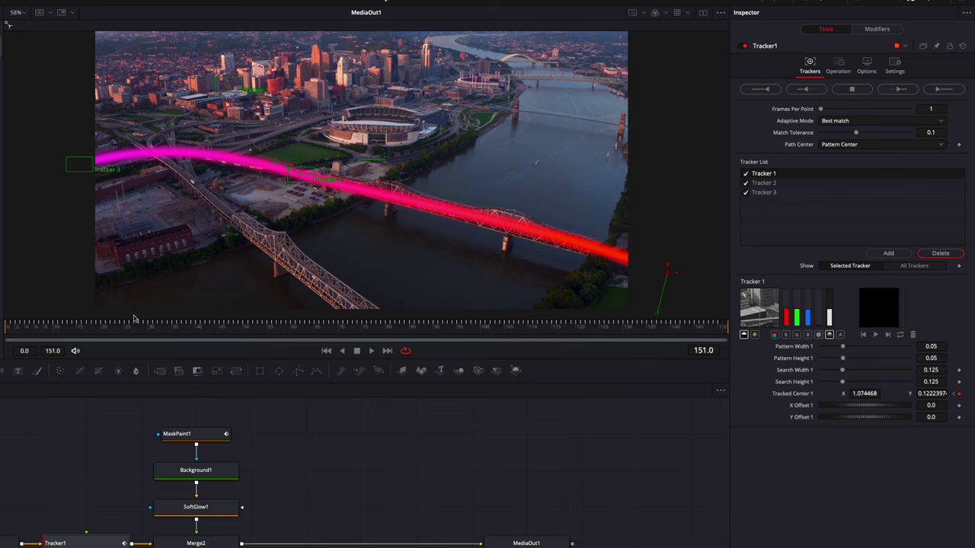
left_click_drag(17, 332, 728, 337)
Keyframe Tracker 3's Tracked Center 3 at frame 0, nudging the line's left end onto the bridge
left_click(8, 335)
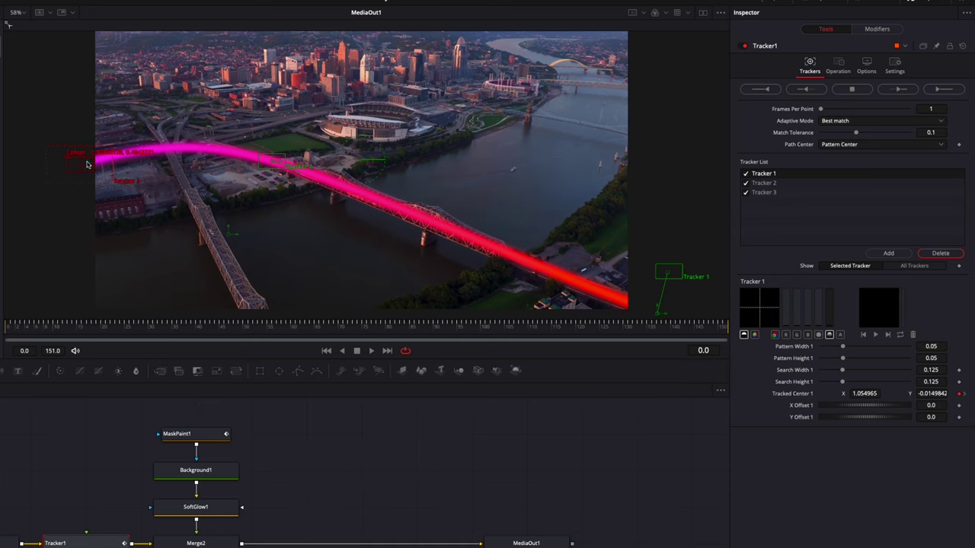
left_click(769, 193)
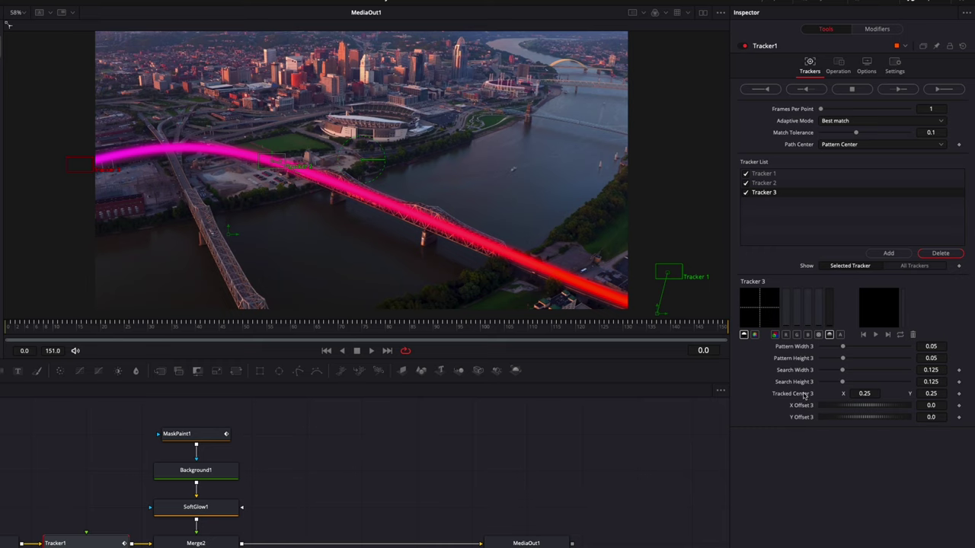
left_click(959, 396)
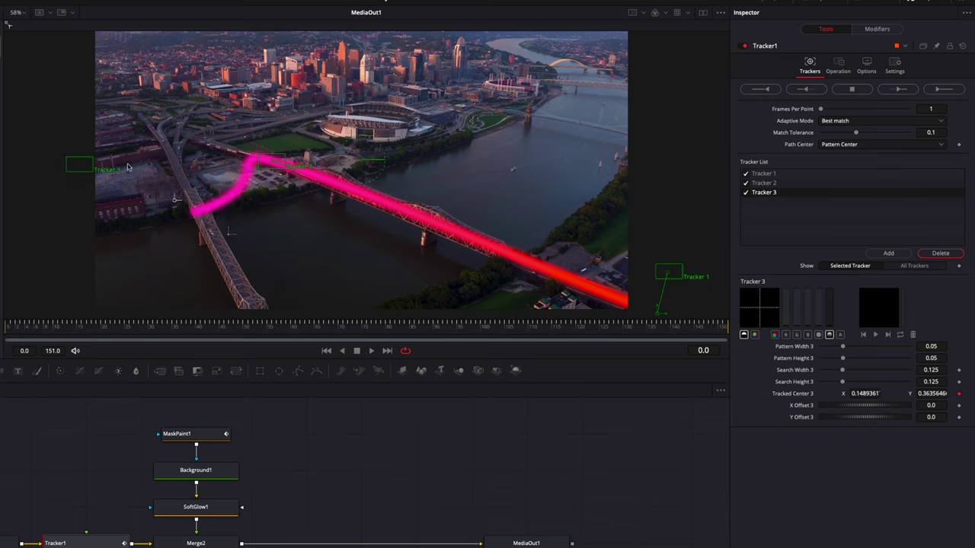
left_click_drag(76, 158, 76, 158)
At frame 151, lower the line's left end, then scrub back to check it
left_click_drag(76, 332, 738, 358)
left_click_drag(76, 157, 77, 175)
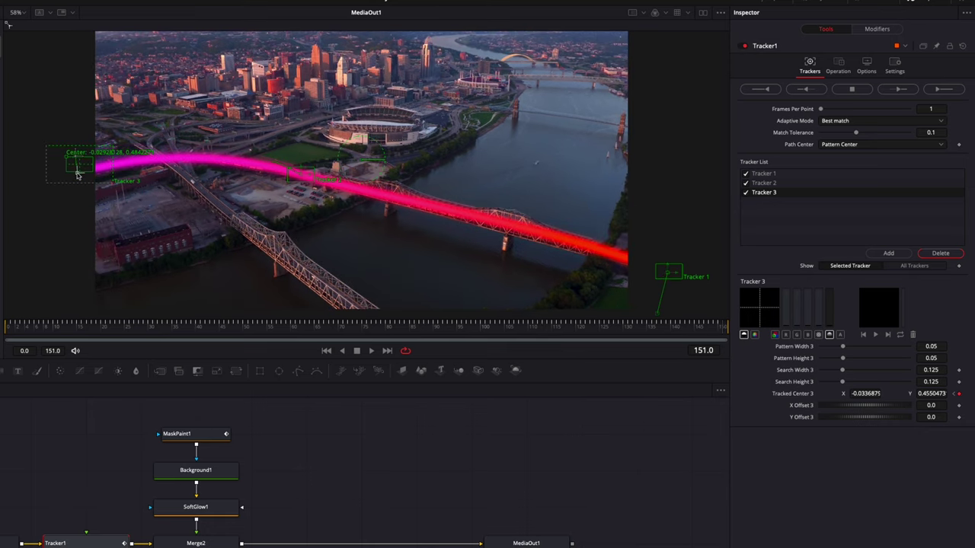
left_click_drag(702, 344, 735, 325)
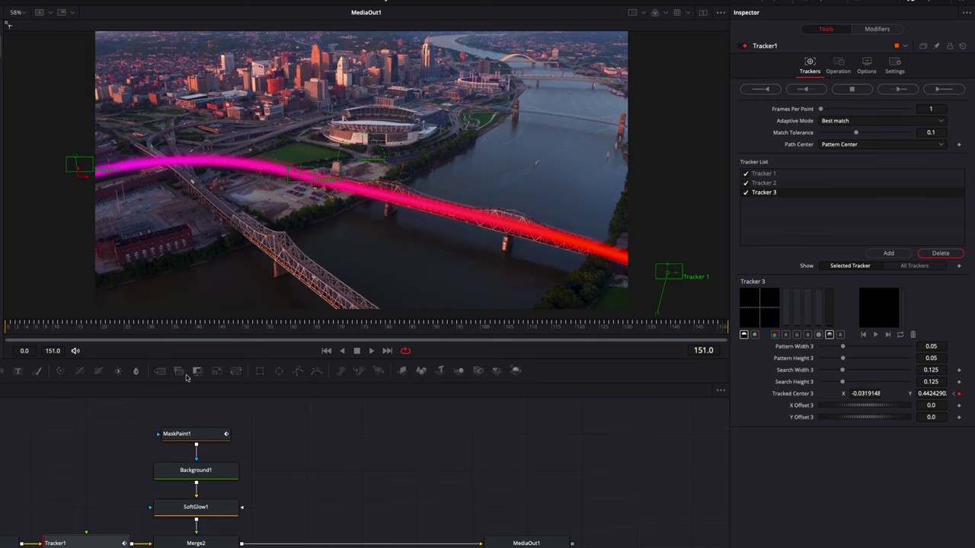
left_click_drag(23, 328, 750, 339)
Play the clip and stop it to review the tracked glowing line
key("space")
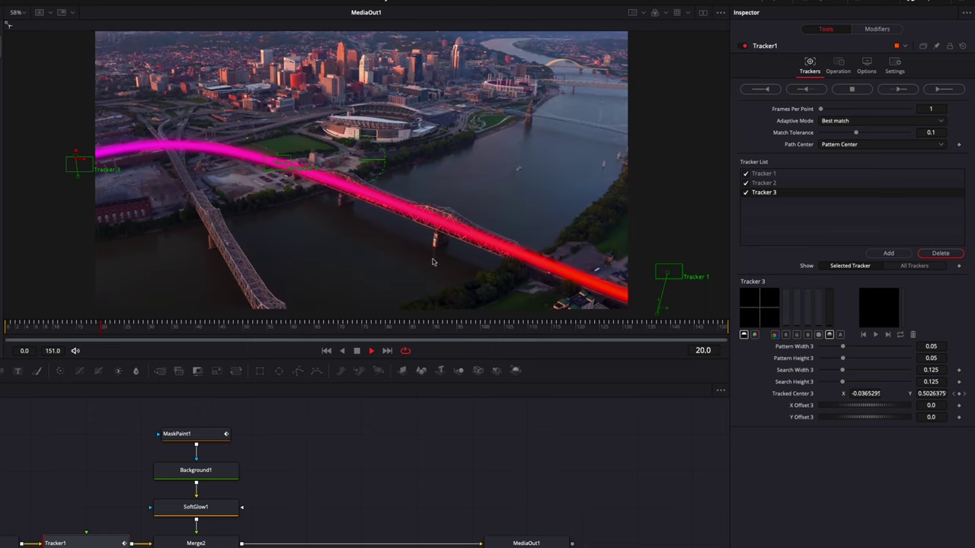
key("space")
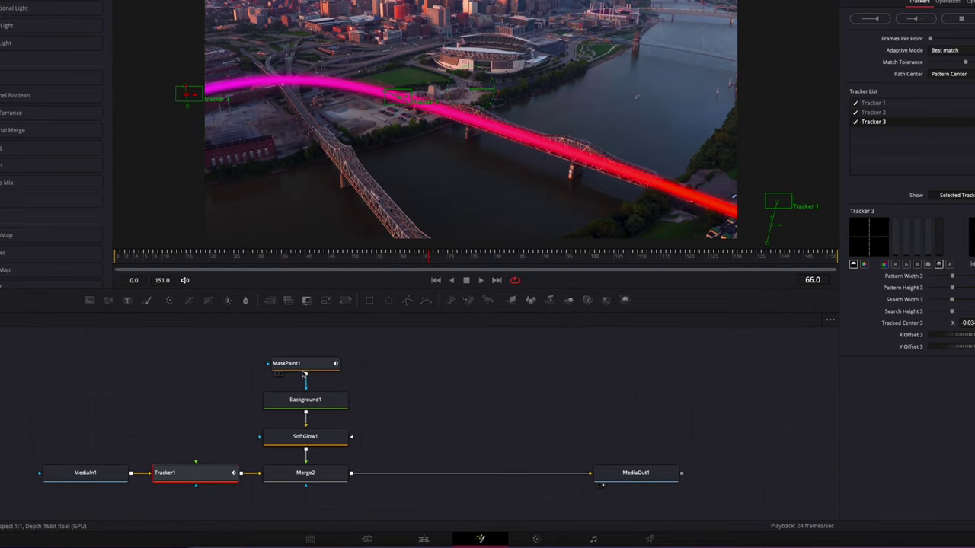
On MaskPaint1, key Write On end from 0.0 at frame 0 to 1.0 at frame 50
left_click(344, 372)
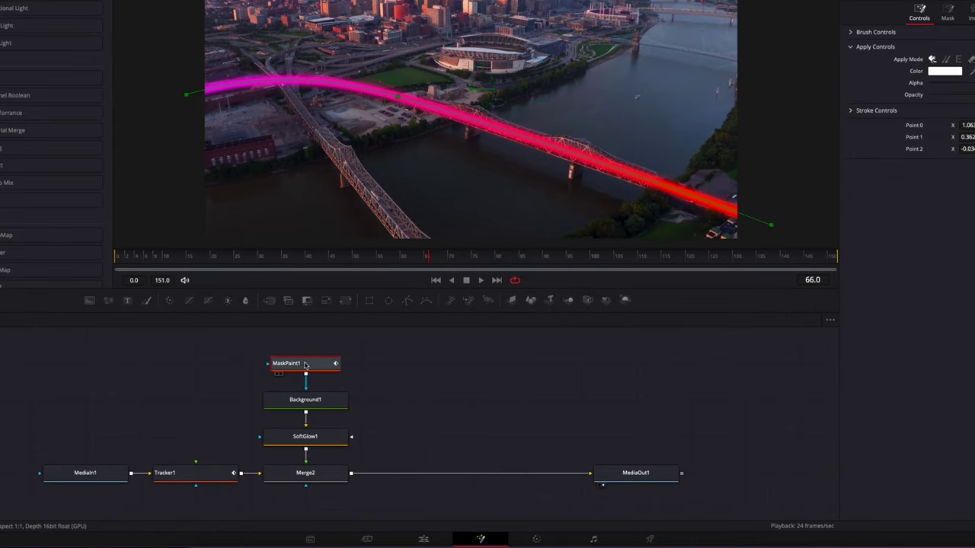
left_click(114, 259)
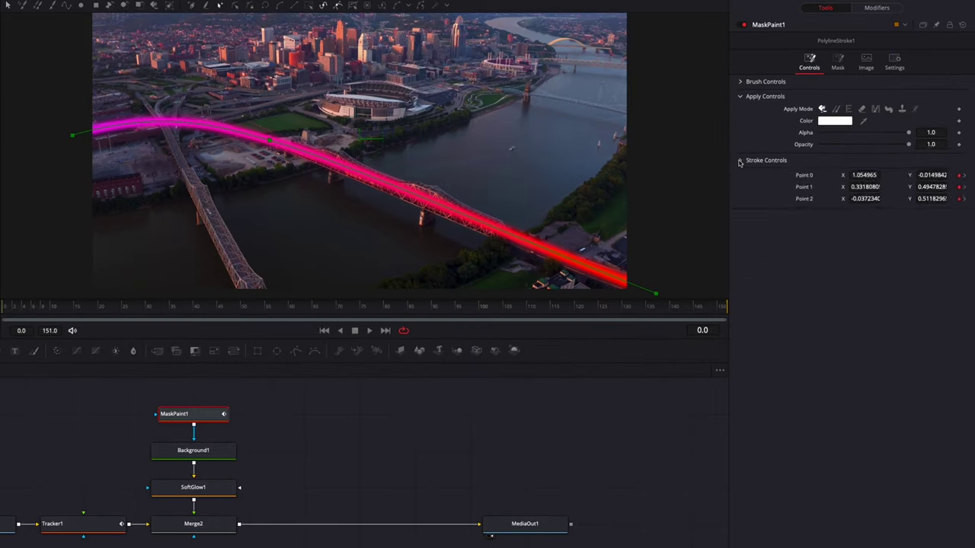
left_click(786, 165)
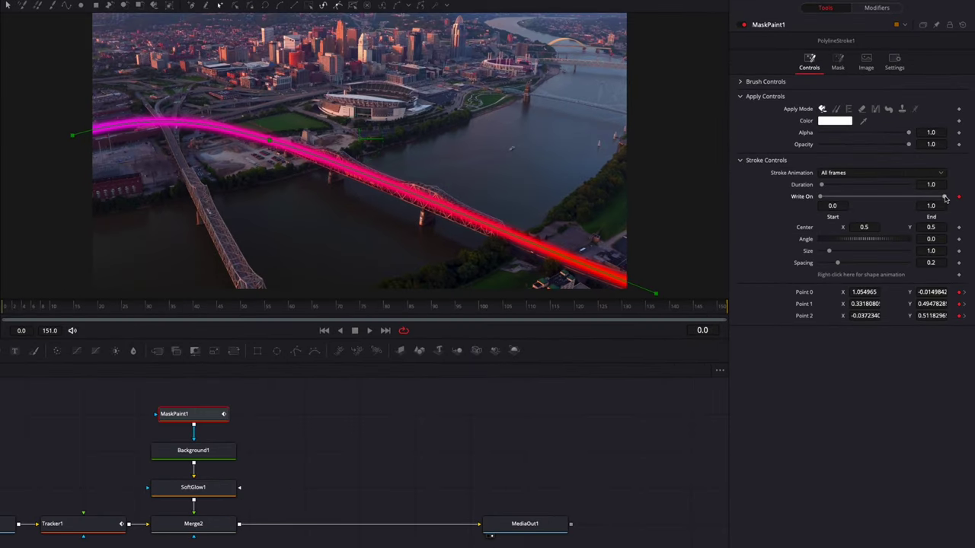
left_click_drag(941, 198, 825, 197)
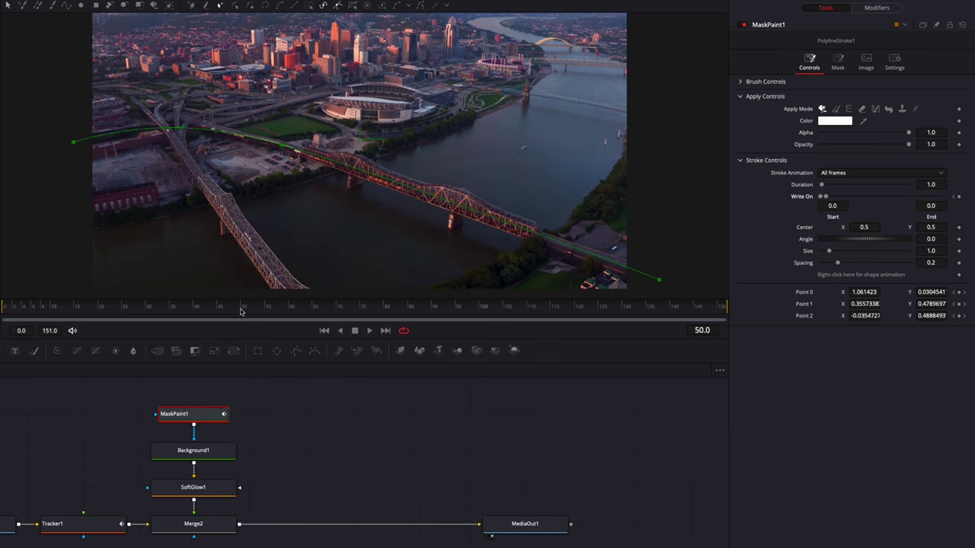
left_click_drag(825, 197, 944, 196)
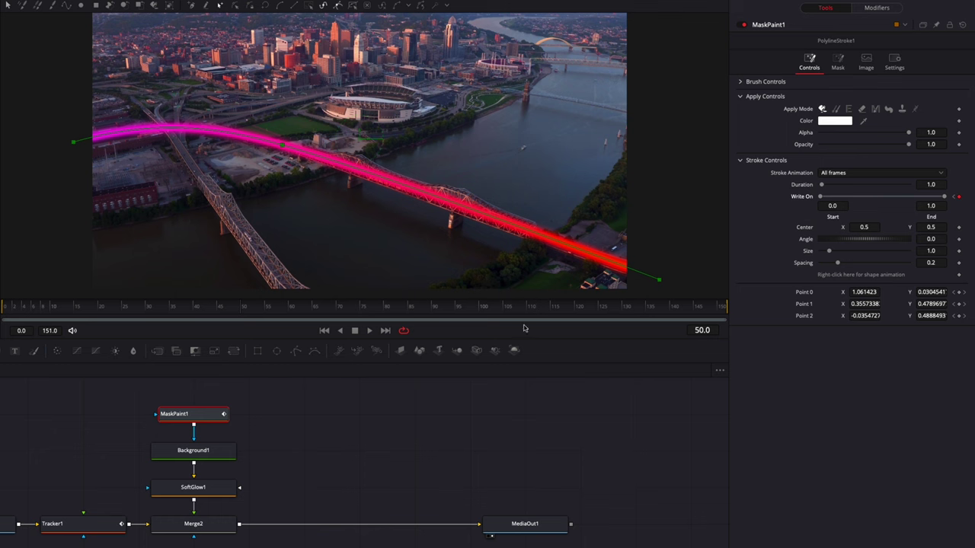
Keyframe Write On start at frame 100 and drag it to 1.0 at frame 151
left_click(480, 309)
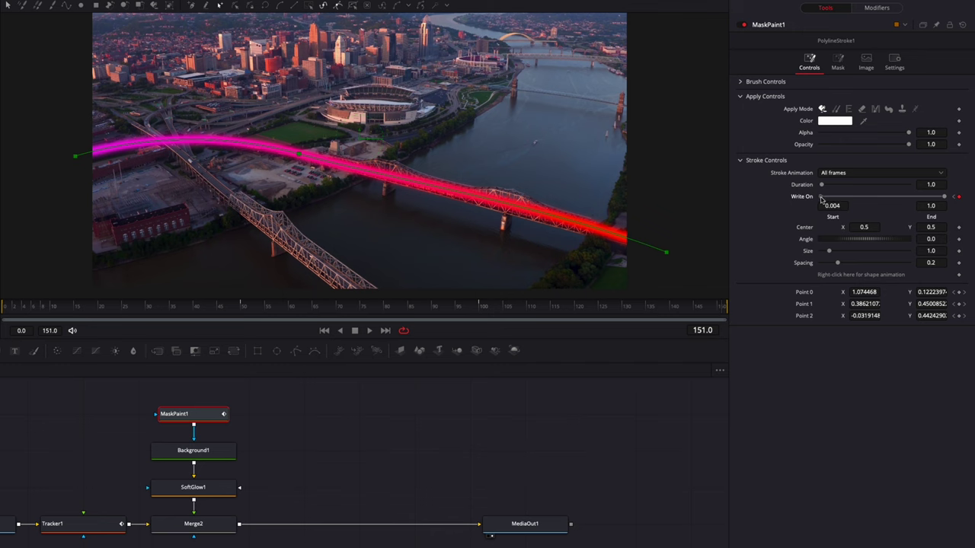
left_click_drag(821, 196, 944, 197)
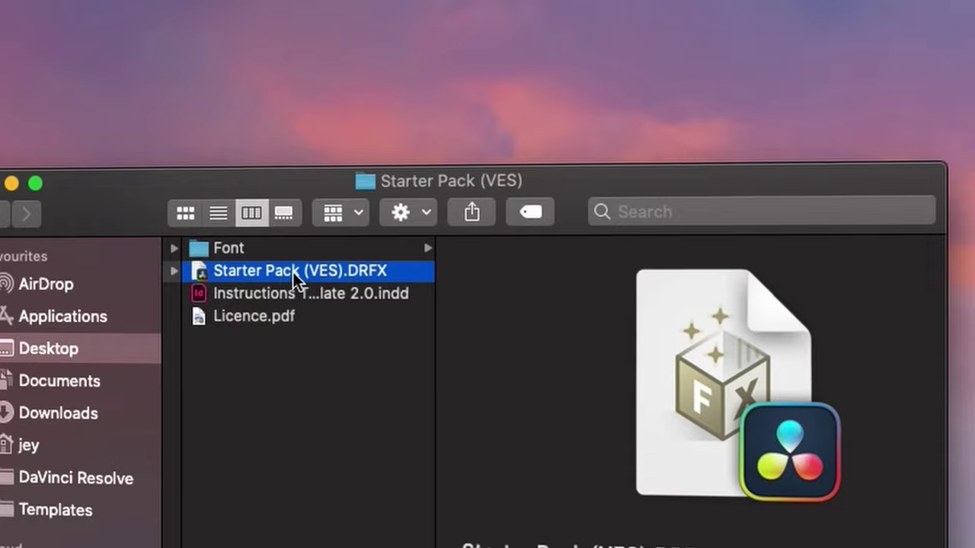
Open the downloaded Starter Pack (VES).DRFX file to launch its installer
double_click(292, 272)
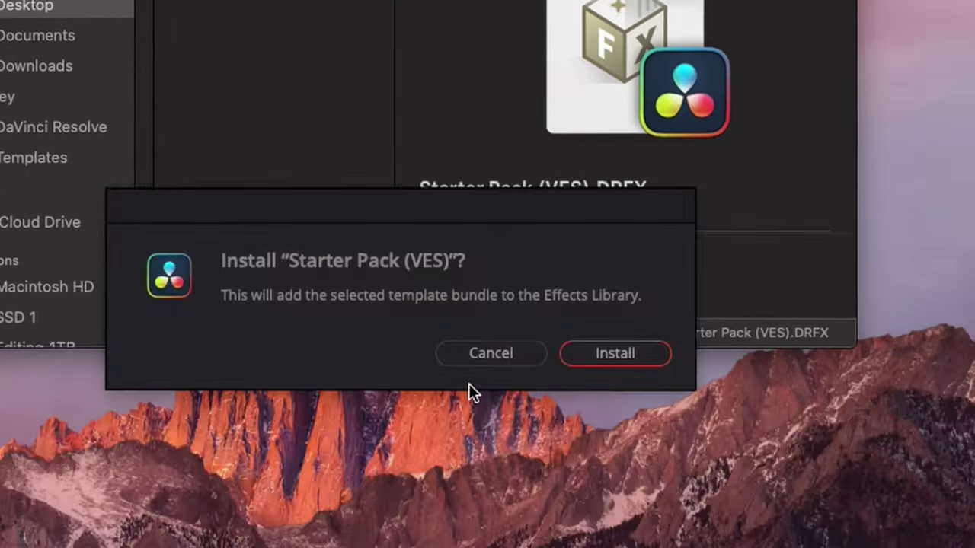